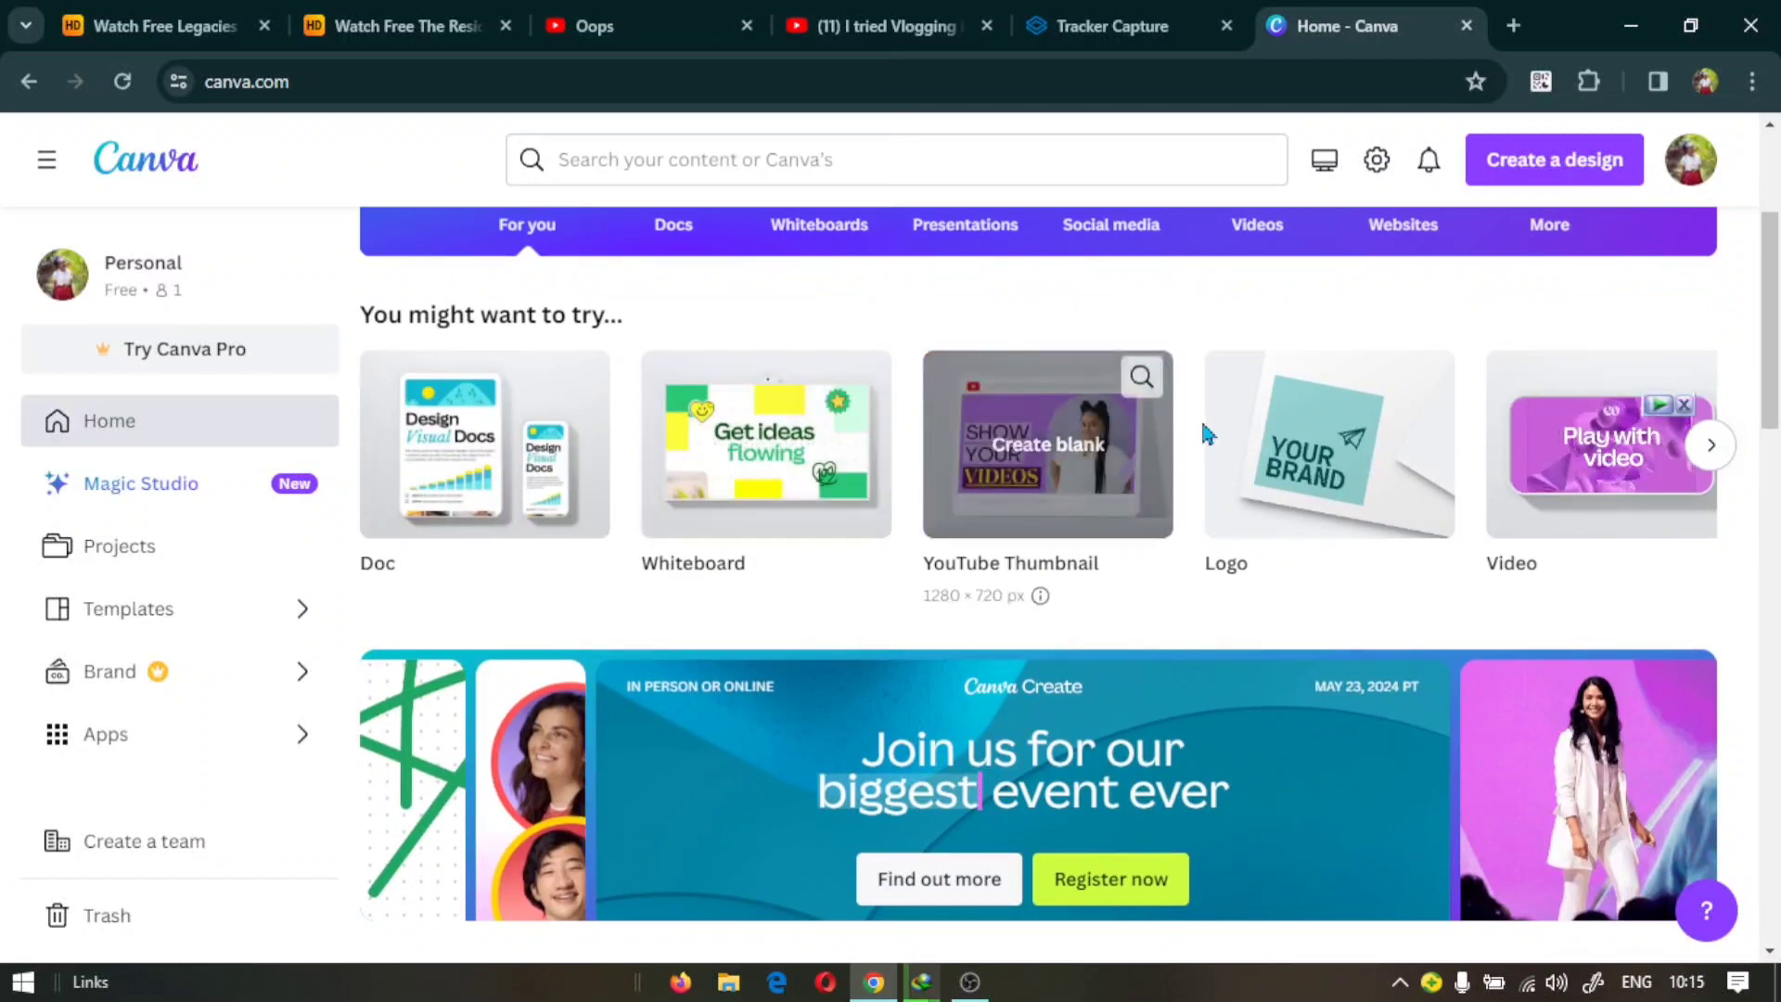
- Create a blank YouTube Thumbnail design and open the Magic Media AI image generator
{"action": "left_click", "coordinate": [1048, 473]}
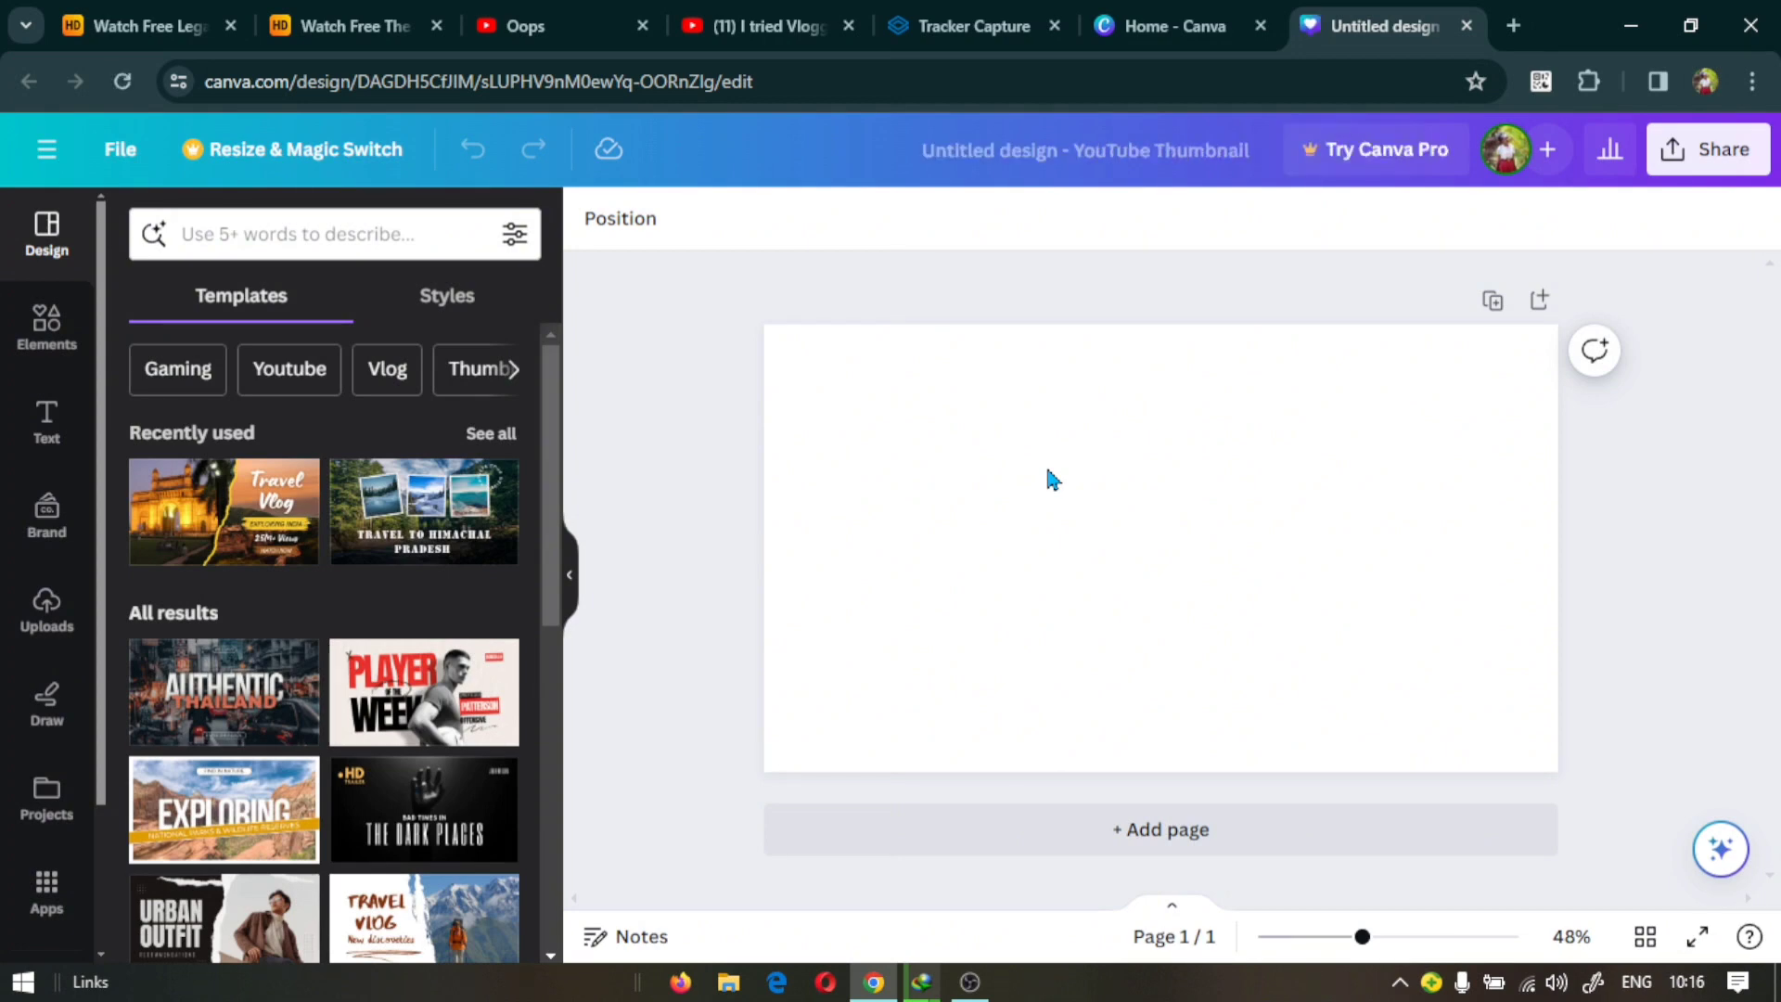
{"action": "left_click", "coordinate": [67, 345]}
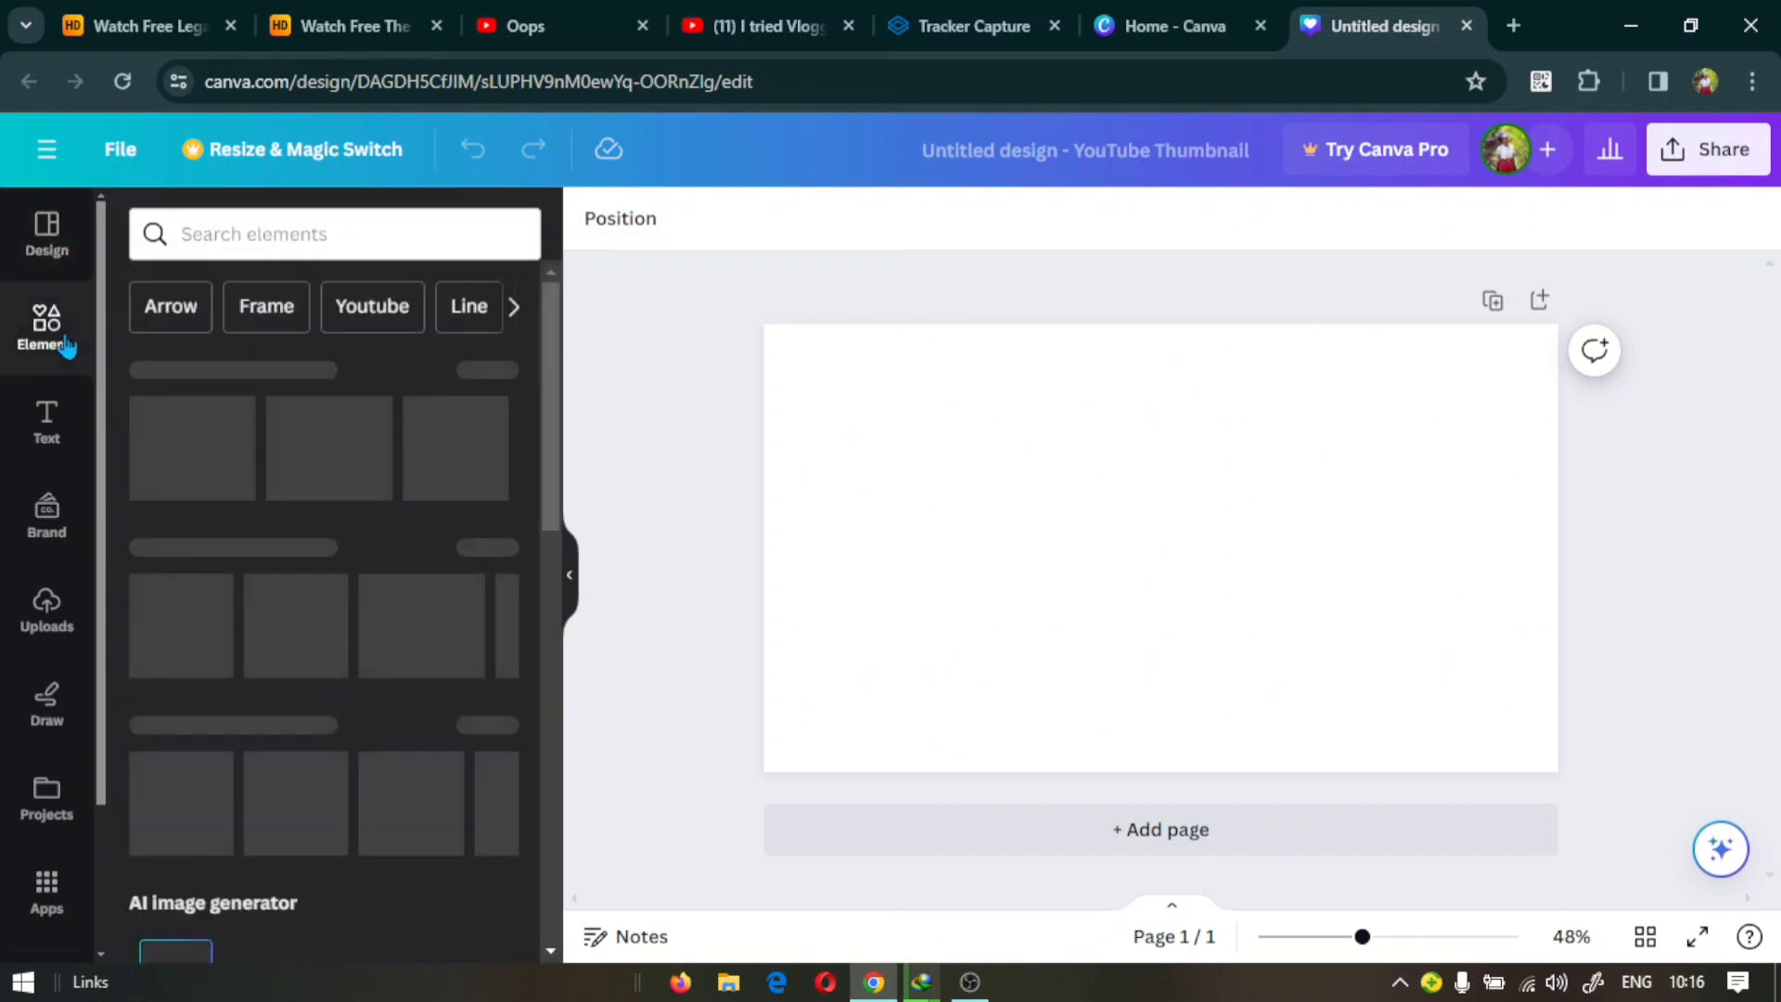
{"action": "scroll", "coordinate": [281, 638], "scroll_direction": "down", "scroll_amount": 2}
{"action": "scroll", "coordinate": [281, 639], "scroll_direction": "down", "scroll_amount": 2}
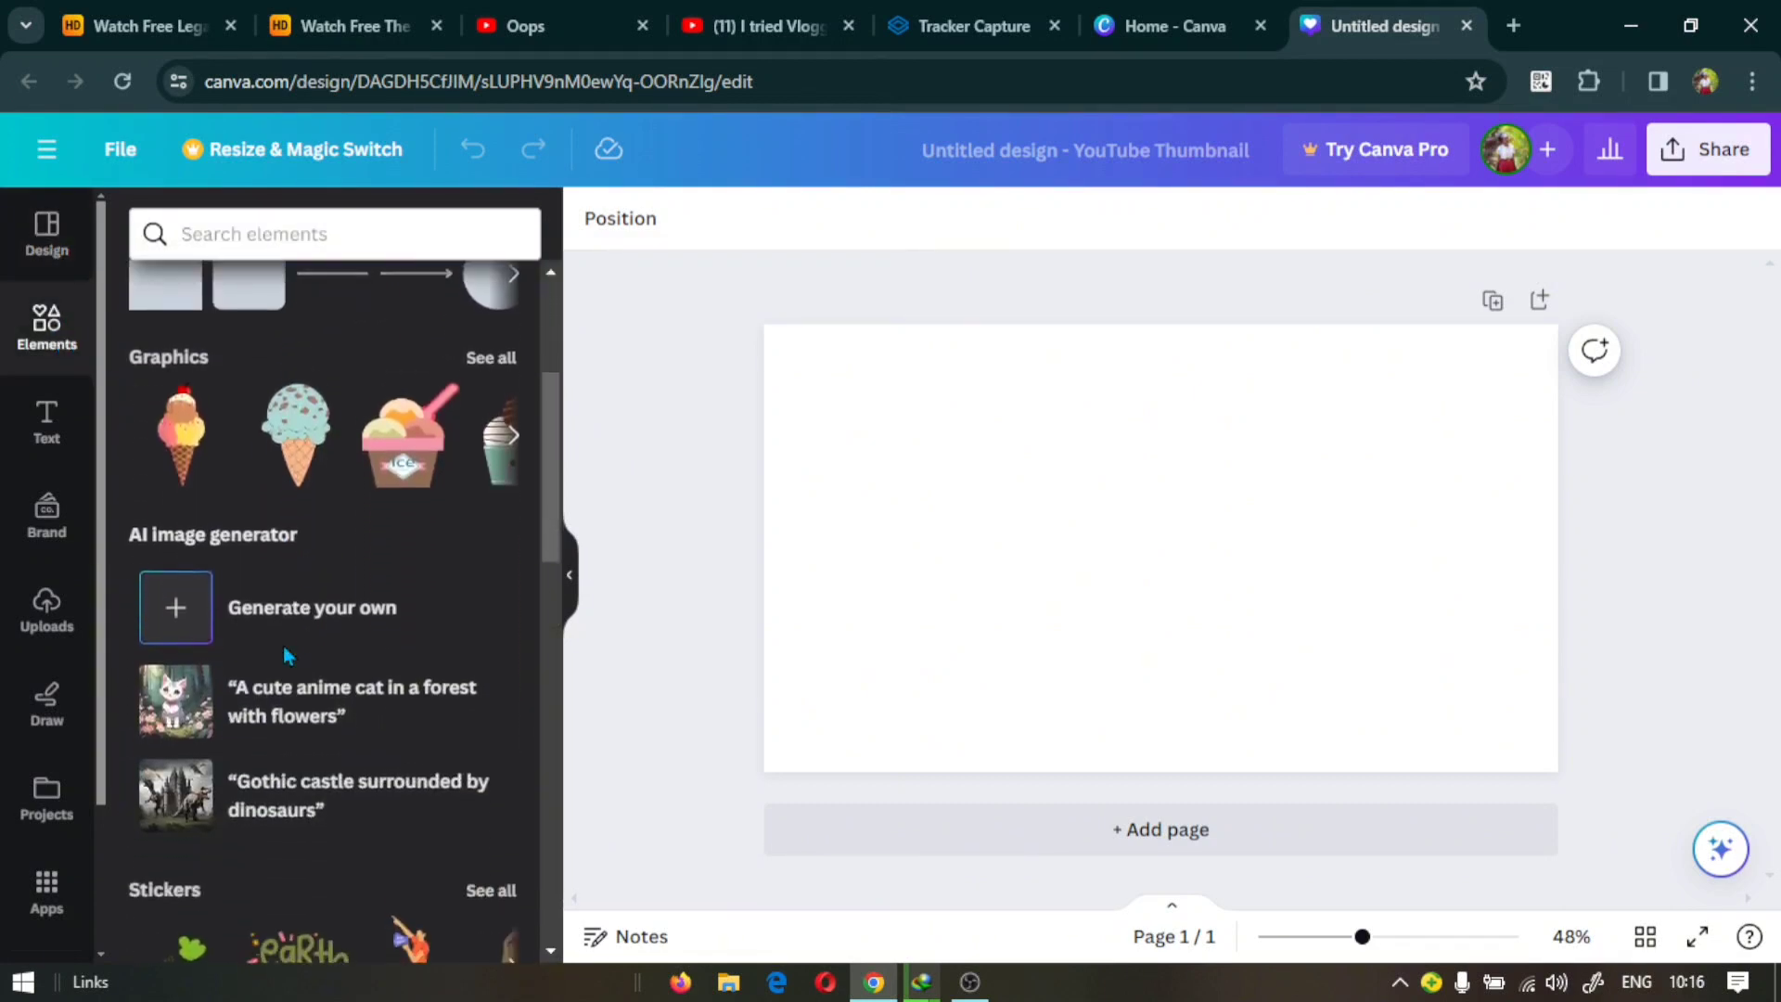
{"action": "left_click", "coordinate": [184, 625]}
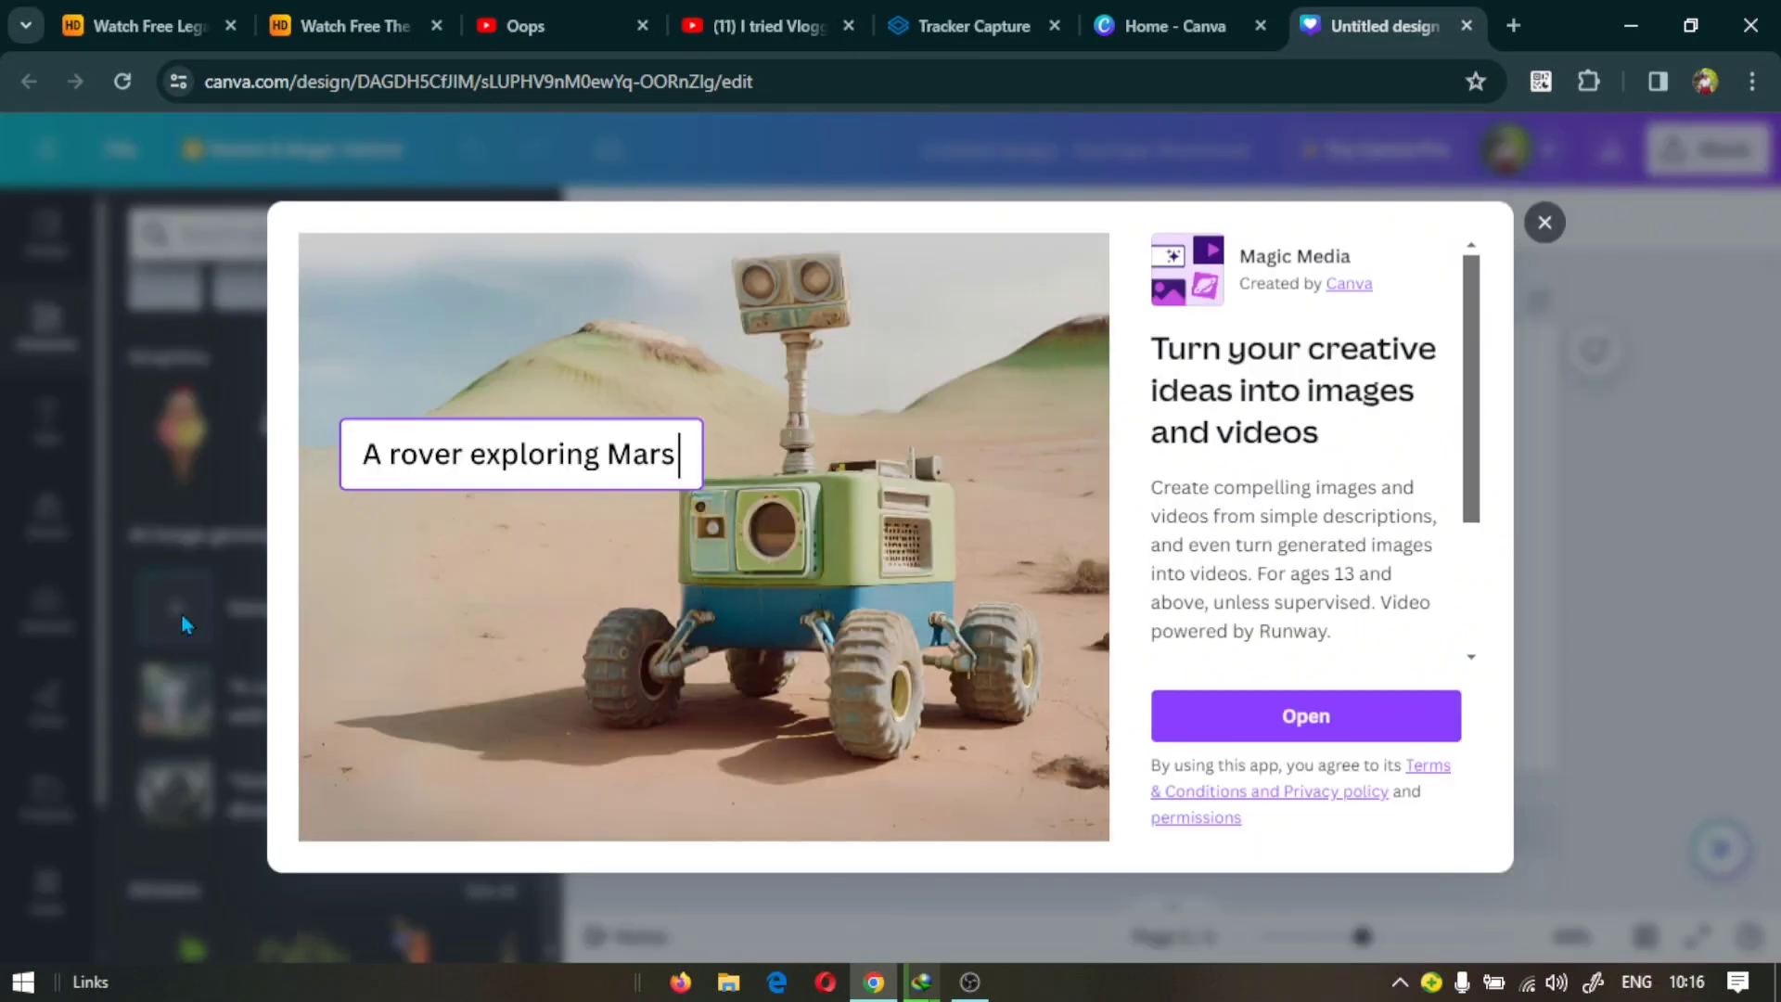
{"action": "left_click", "coordinate": [1322, 719]}
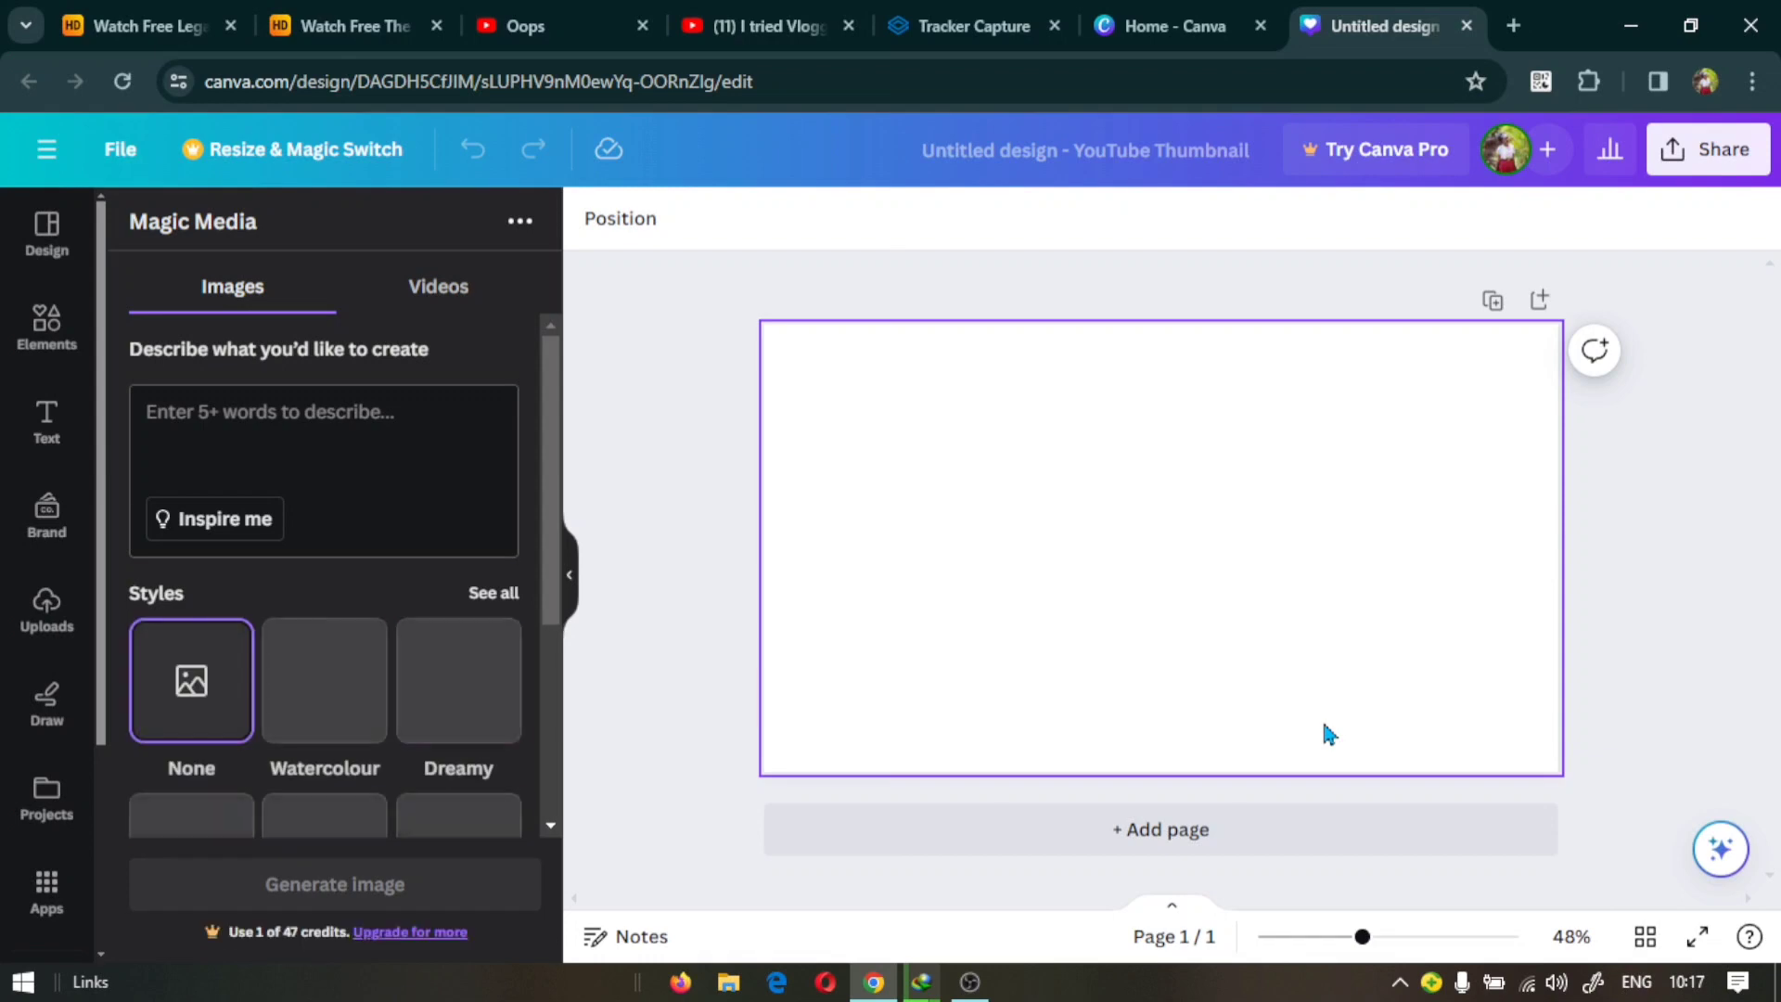
- Generate images from the prompt "a car driving in japan with the background of mountain fuji in autumn"
{"action": "left_click", "coordinate": [197, 414]}
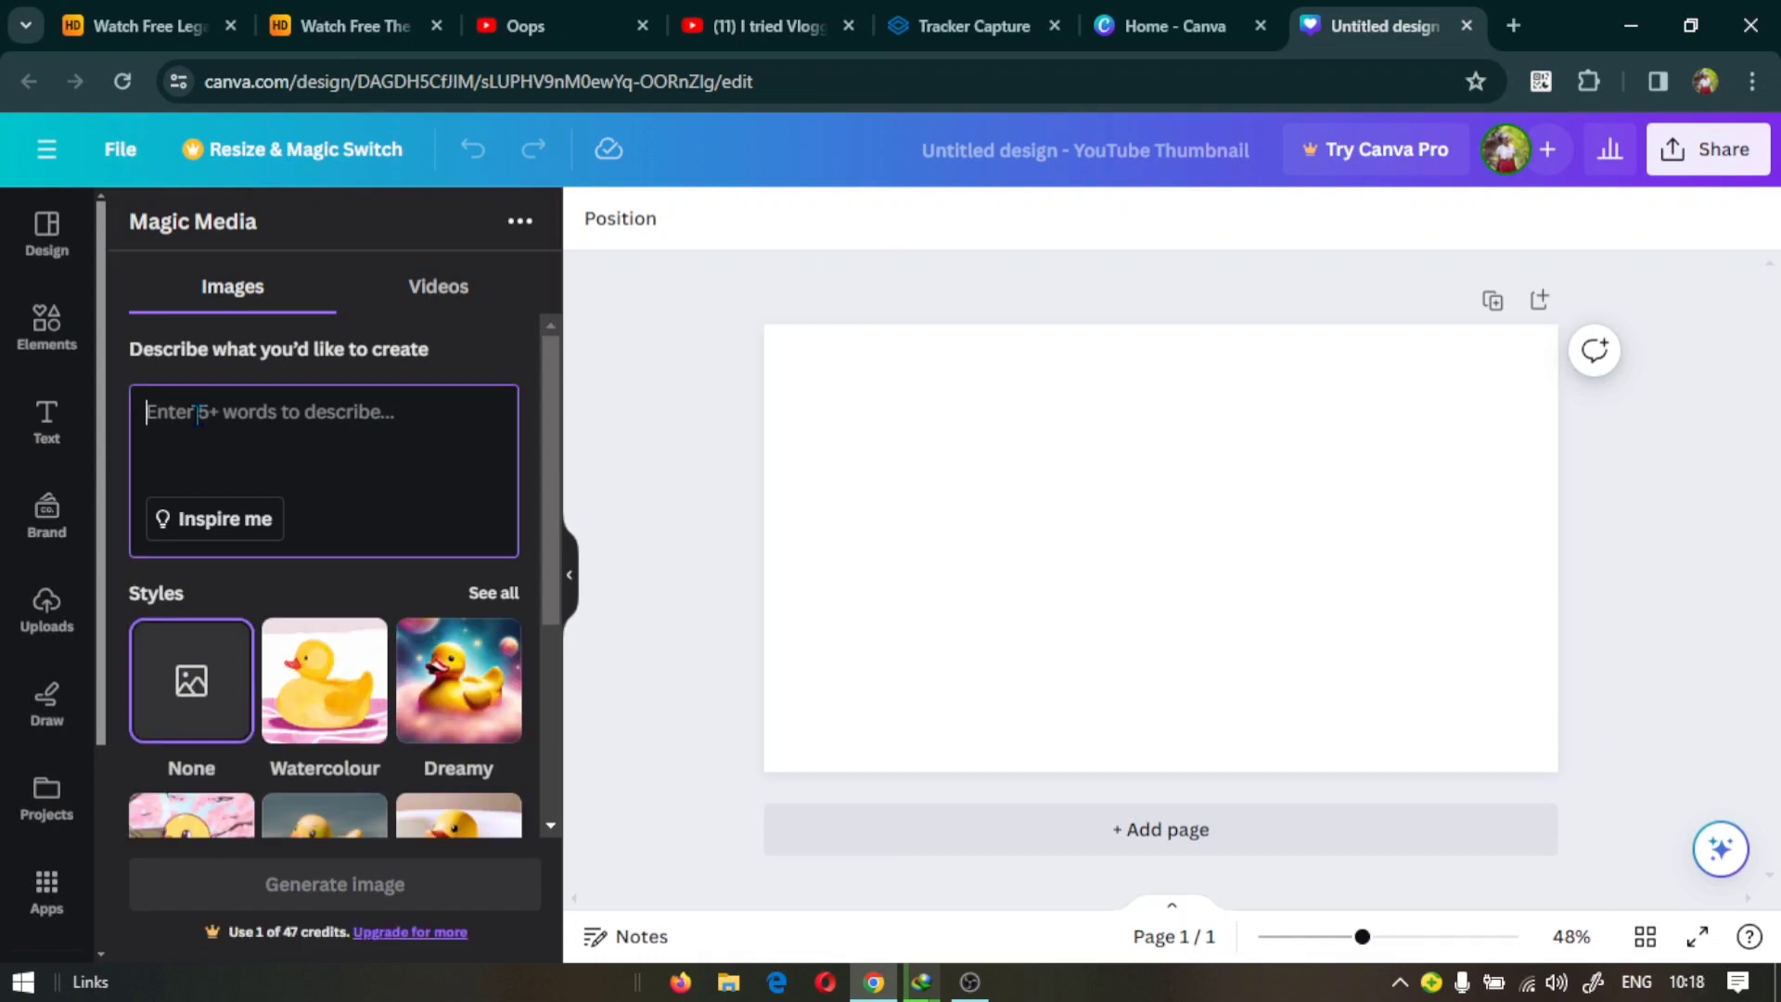
{"action": "type", "text": "ac"}
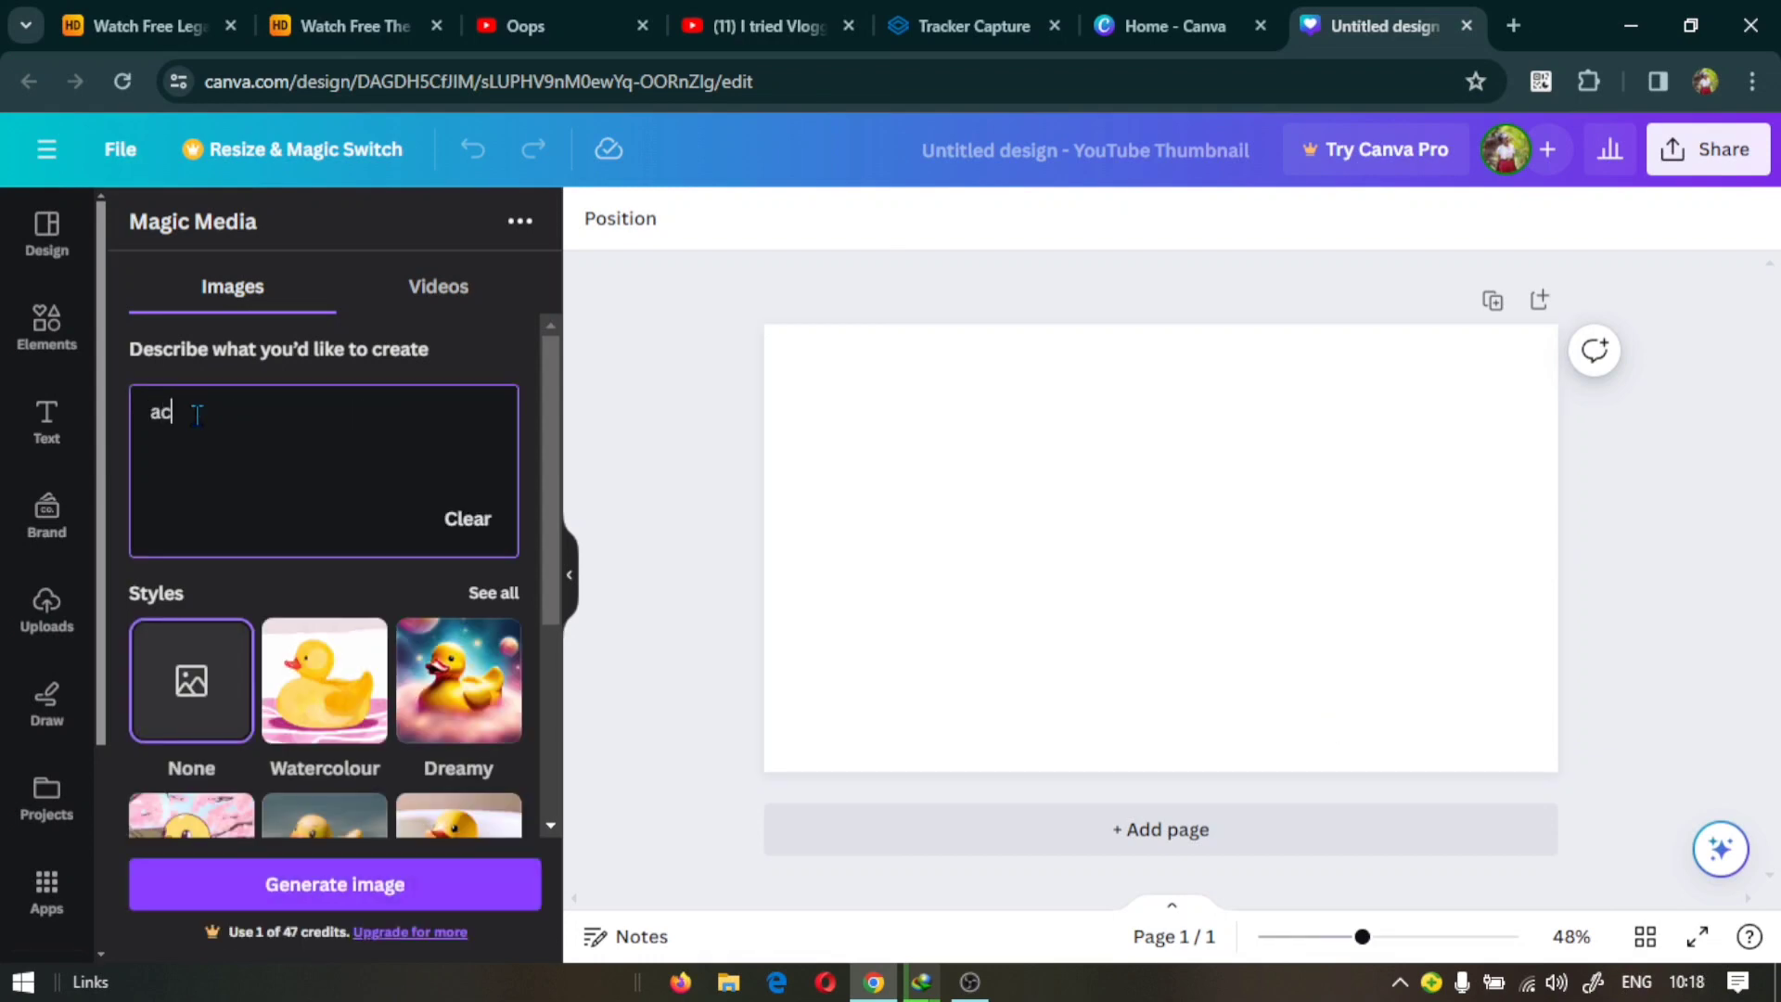
{"action": "type", "text": "car driving in ja"}
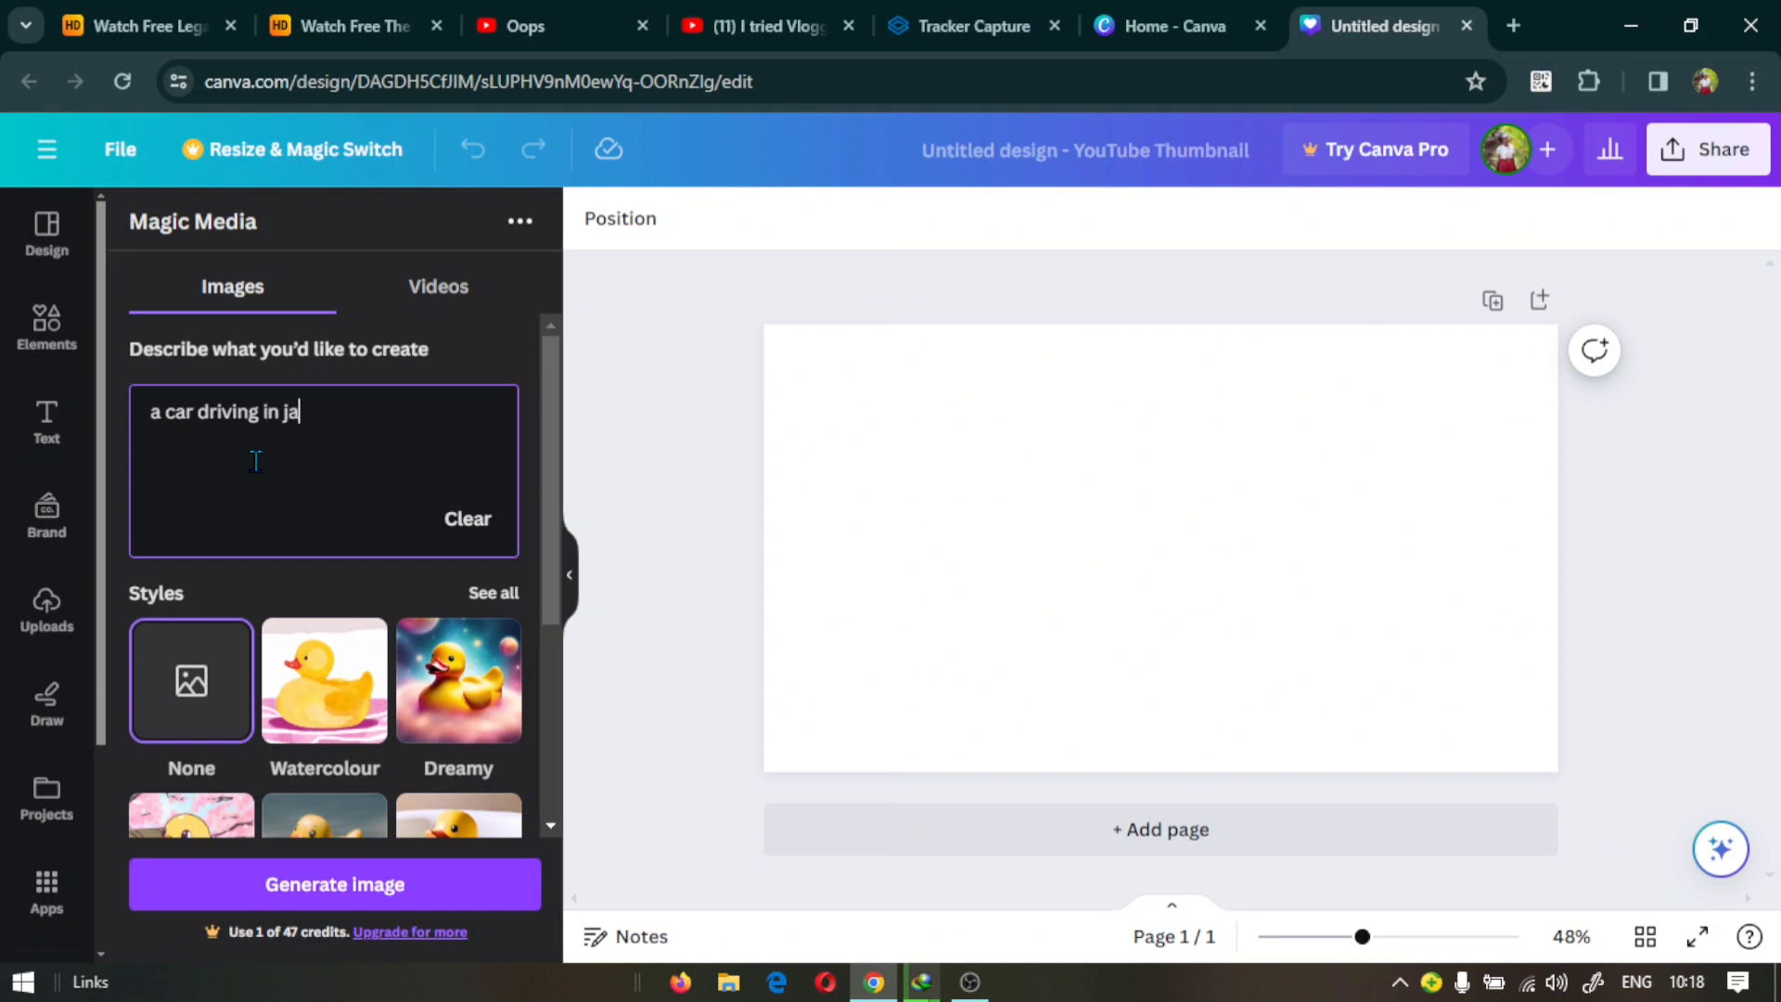
{"action": "type", "text": "pan with the b"}
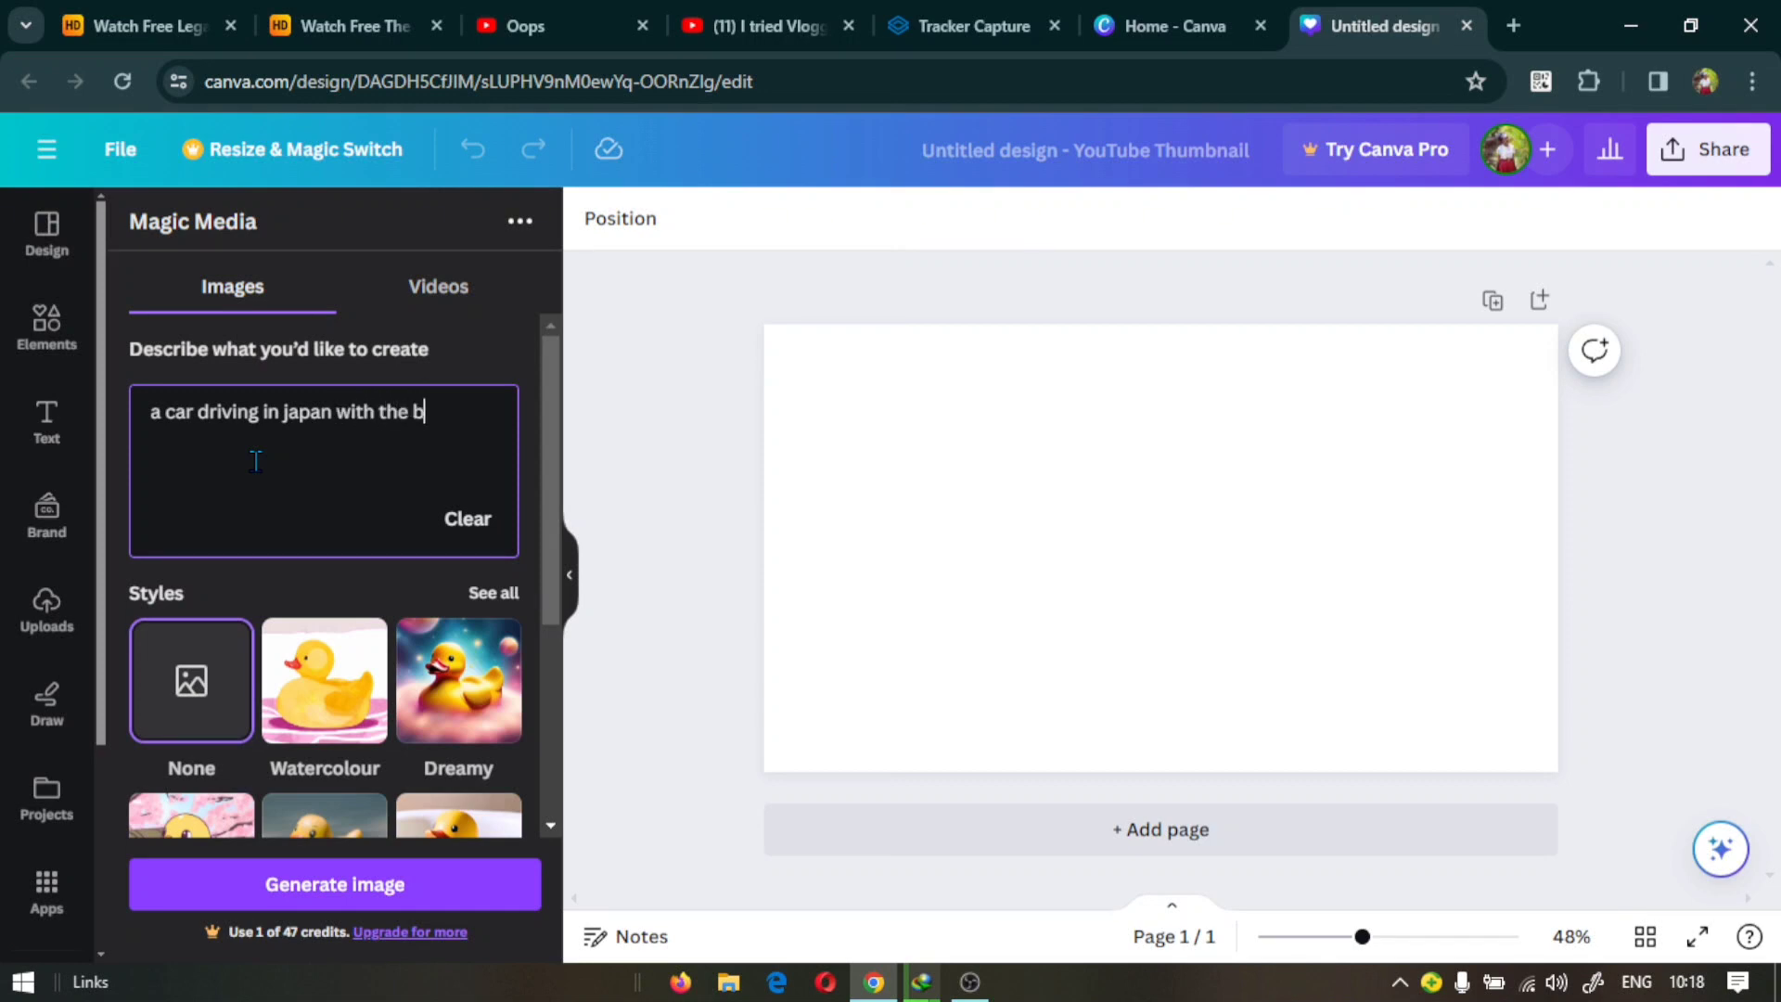
{"action": "type", "text": "ackground of"}
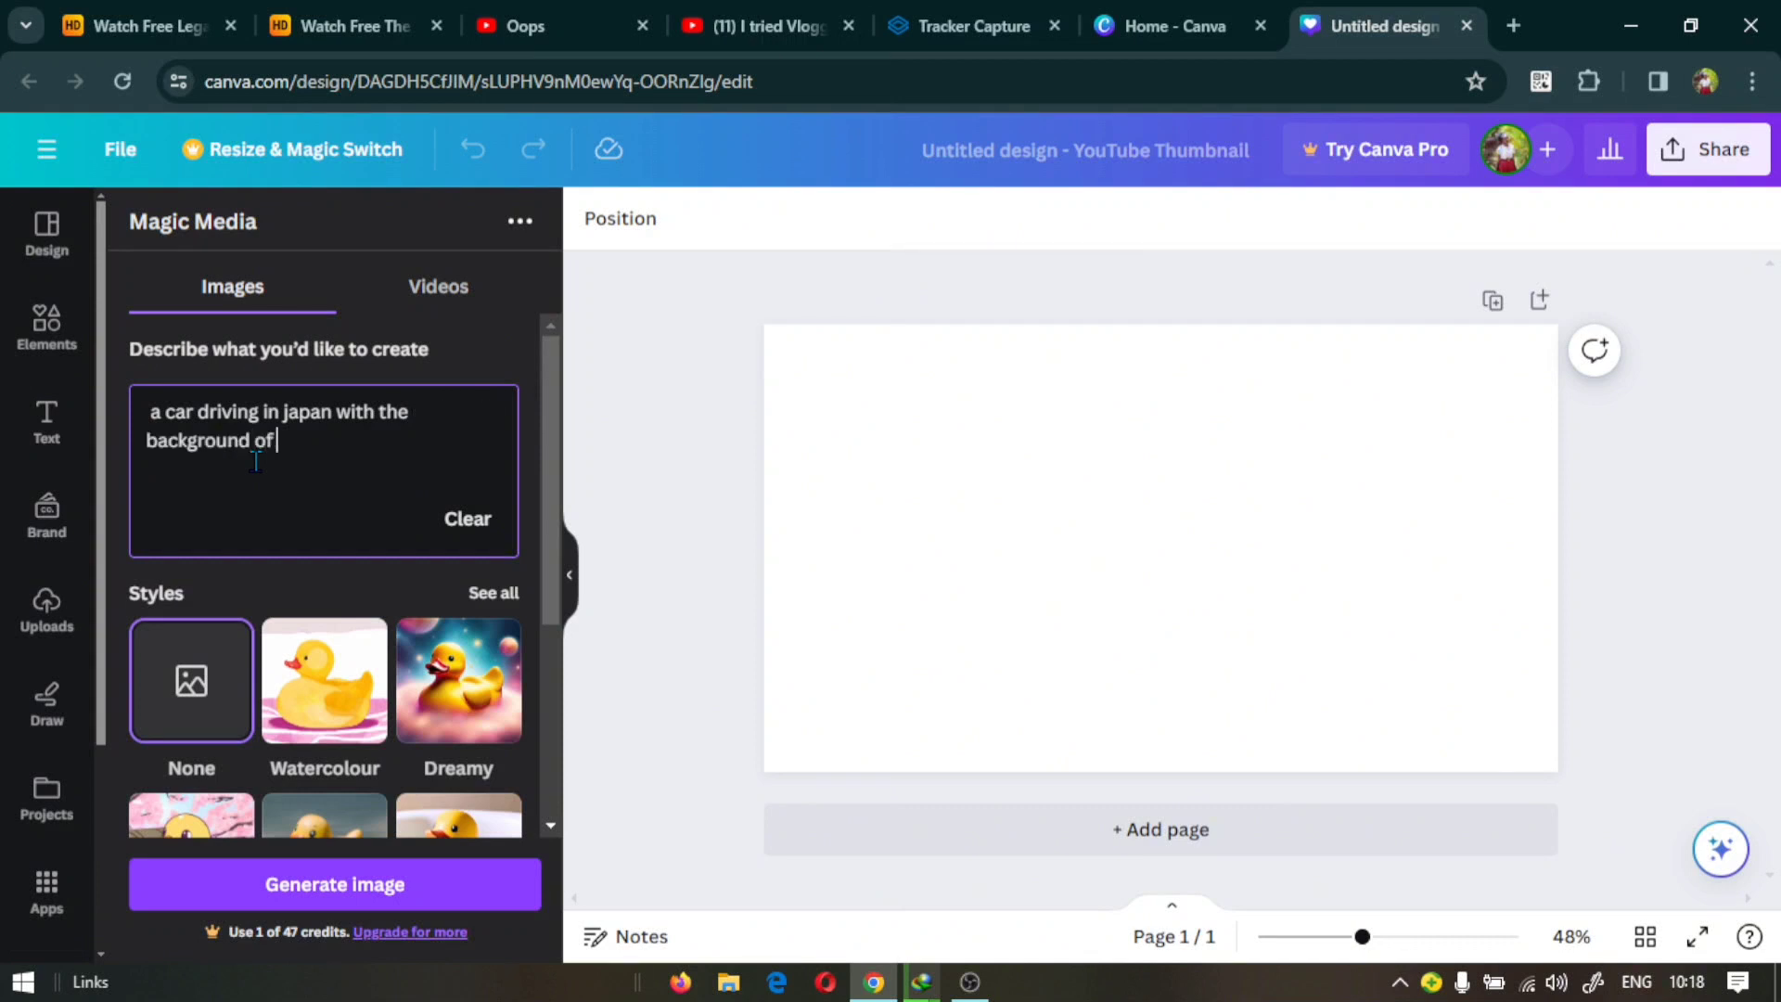
{"action": "type", "text": " mountain"}
{"action": "type", "text": " fuju "}
{"action": "type", "text": " in"}
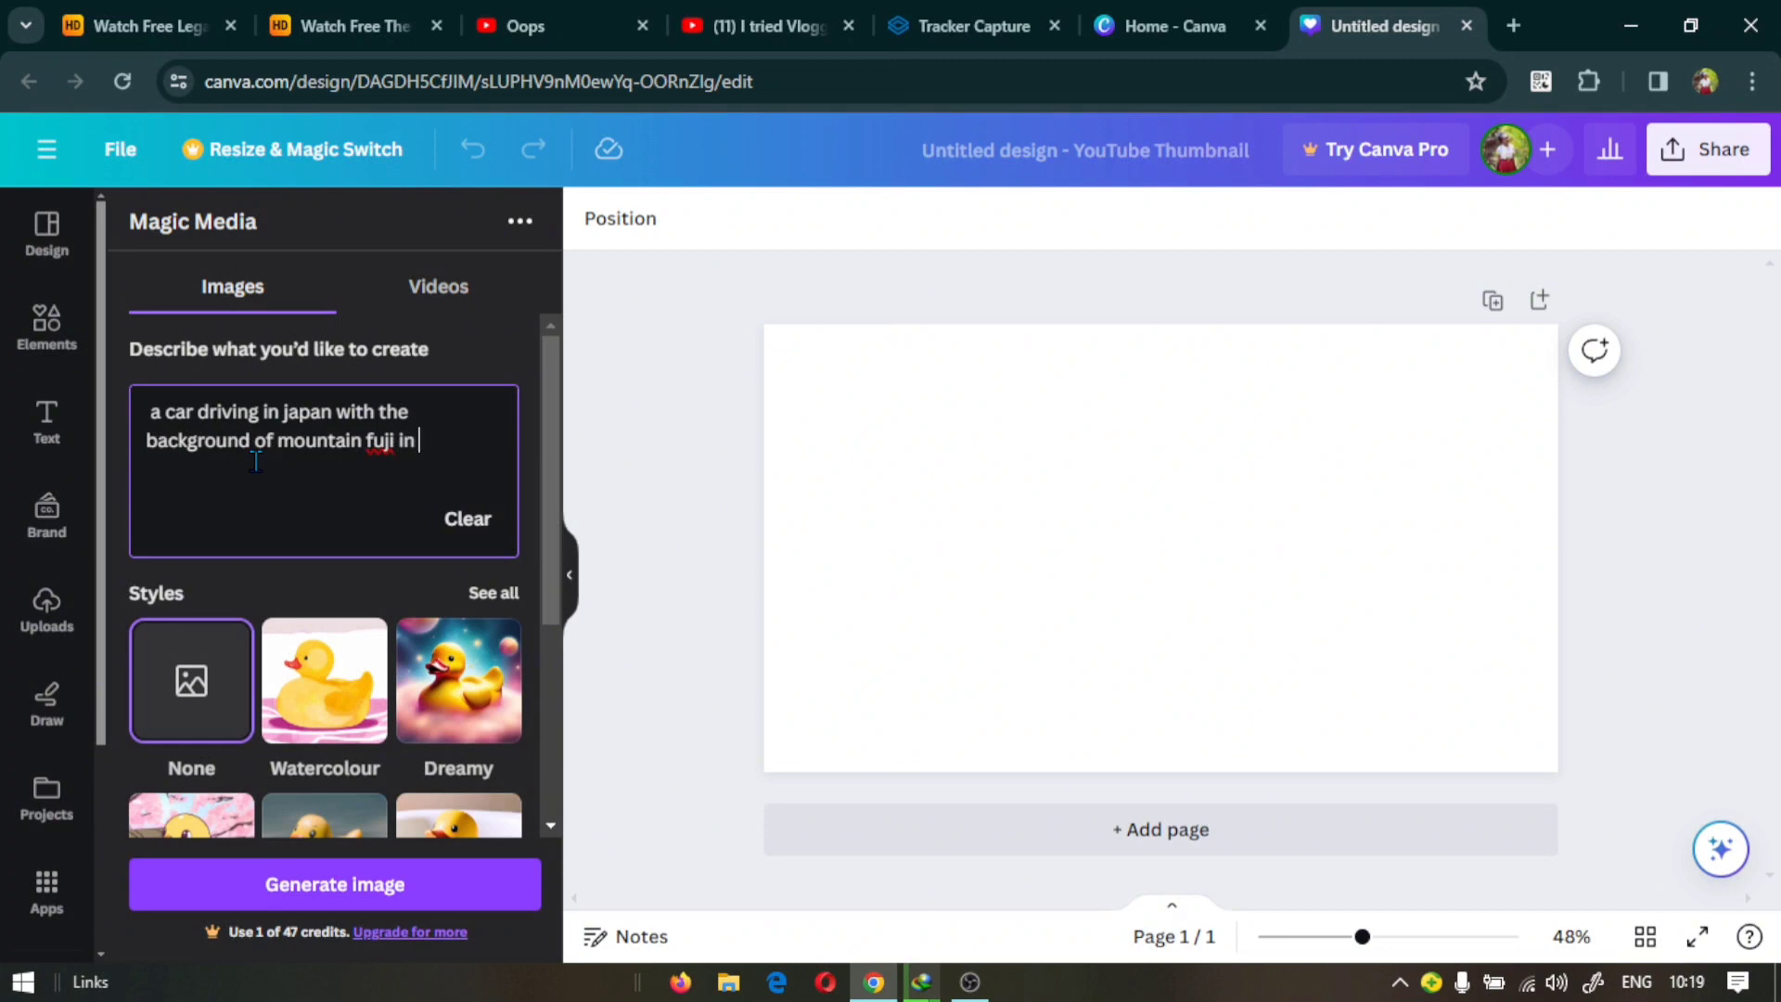
{"action": "type", "text": " autumn"}
{"action": "left_click", "coordinate": [350, 890]}
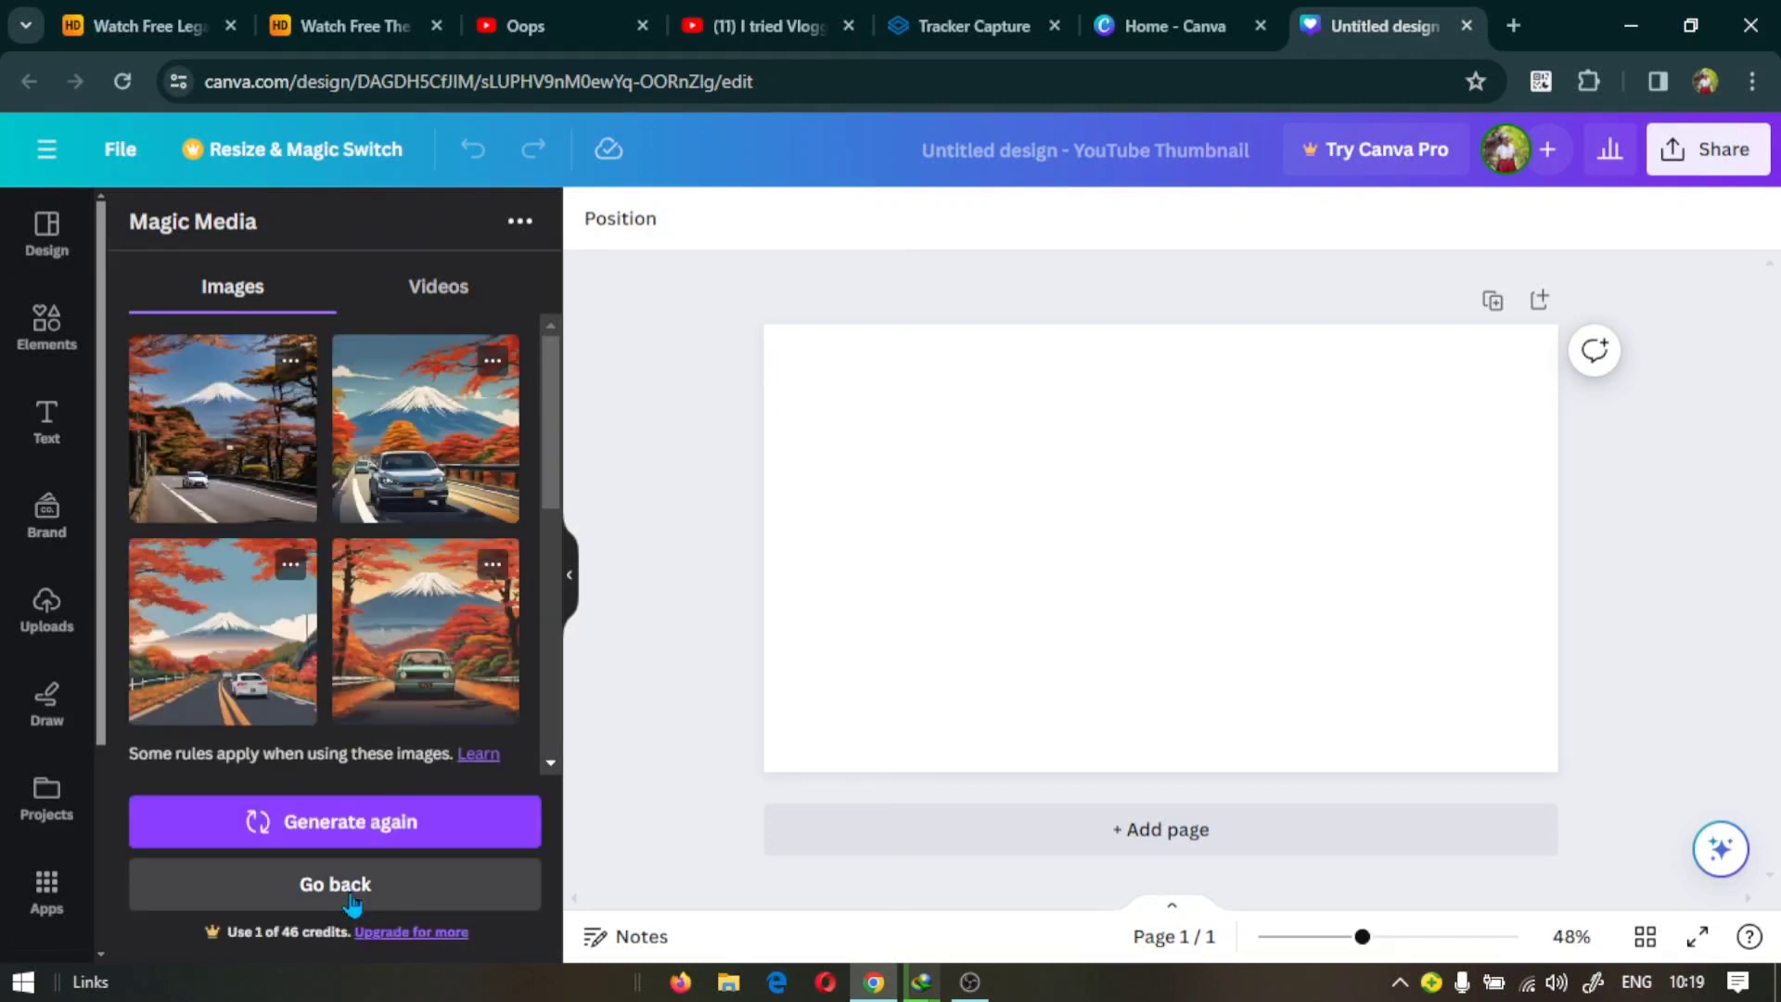
- Add the generated autumn image with the white car on the road and set it as the page background
{"action": "left_click", "coordinate": [224, 633]}
{"action": "right_click", "coordinate": [1119, 582]}
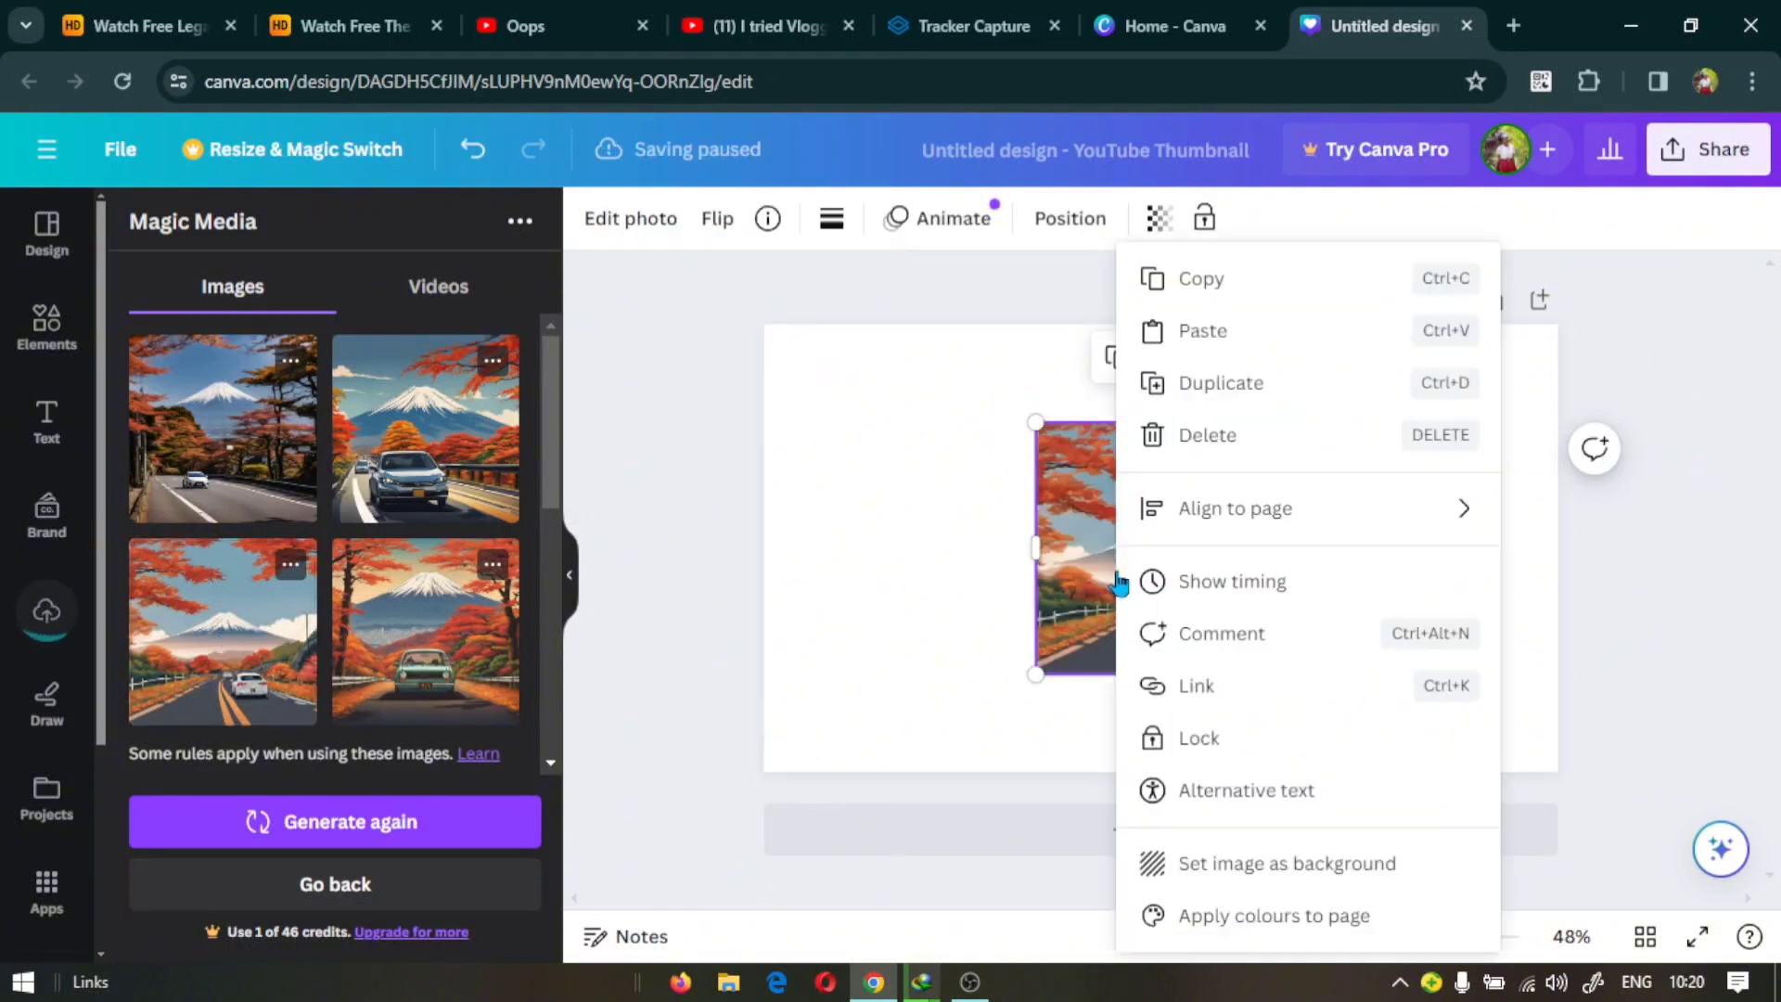
{"action": "left_click", "coordinate": [1211, 866]}
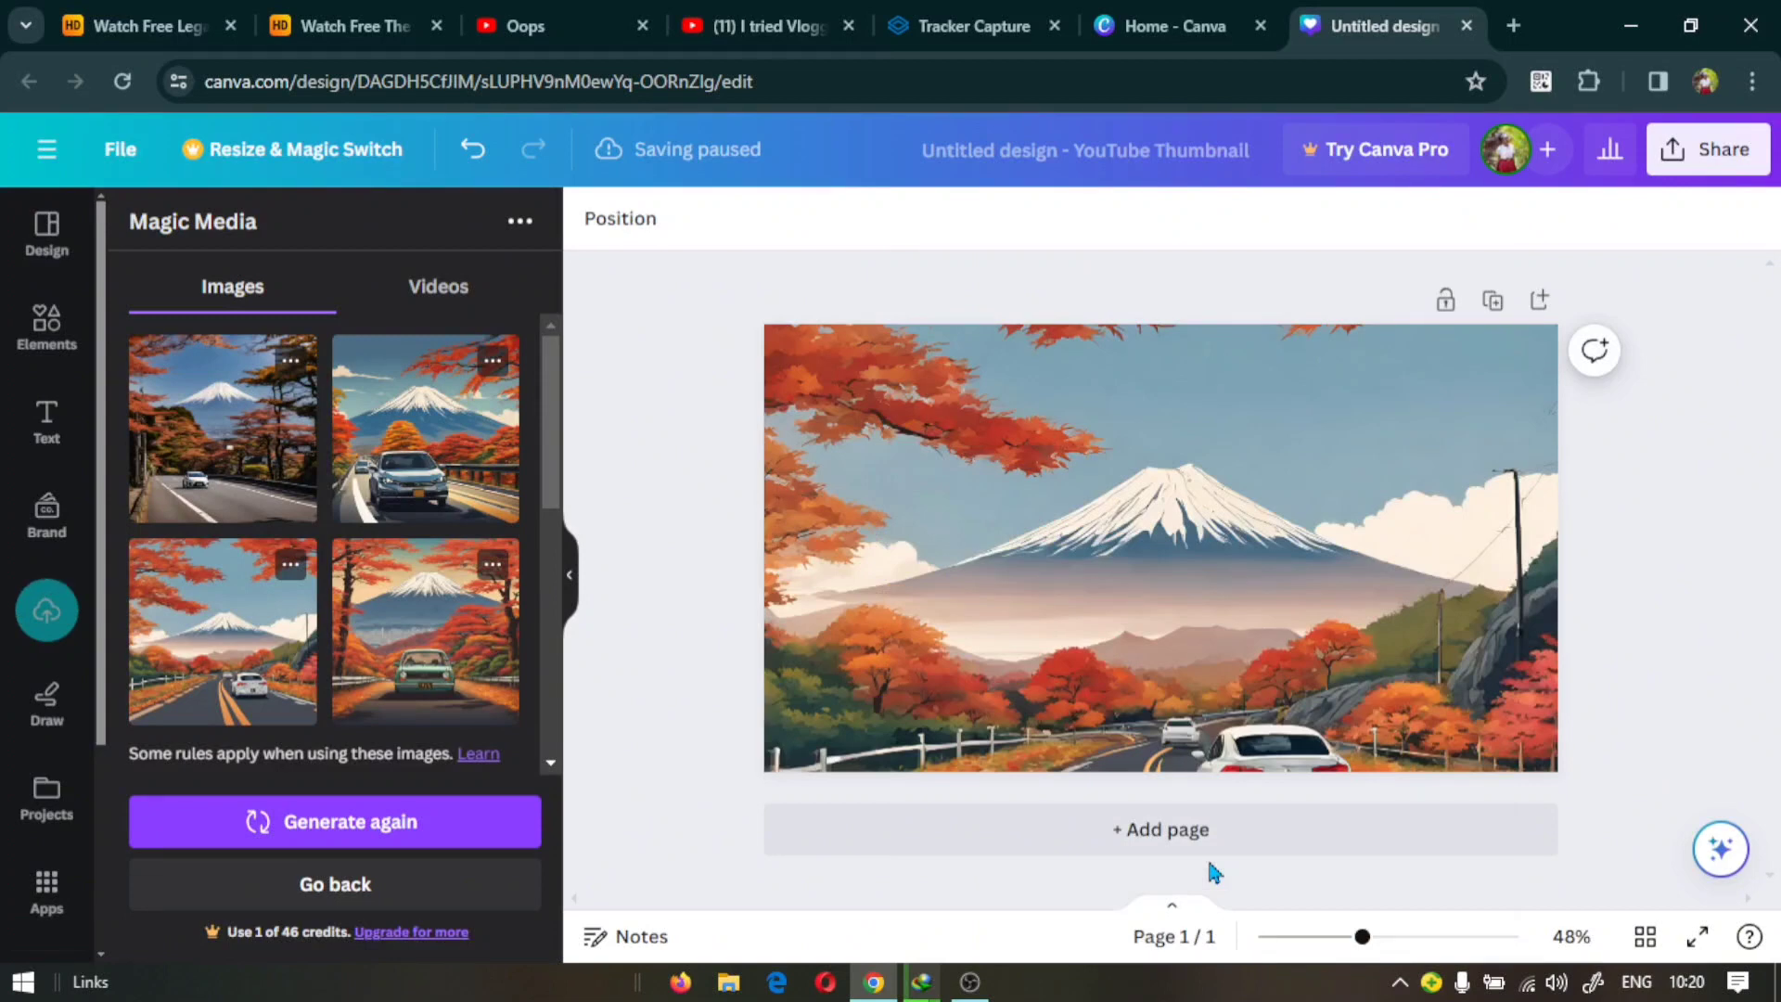
- Reposition the background photo's crop upward so the whole white car and more of the road fit on the page
{"action": "left_click", "coordinate": [1280, 586]}
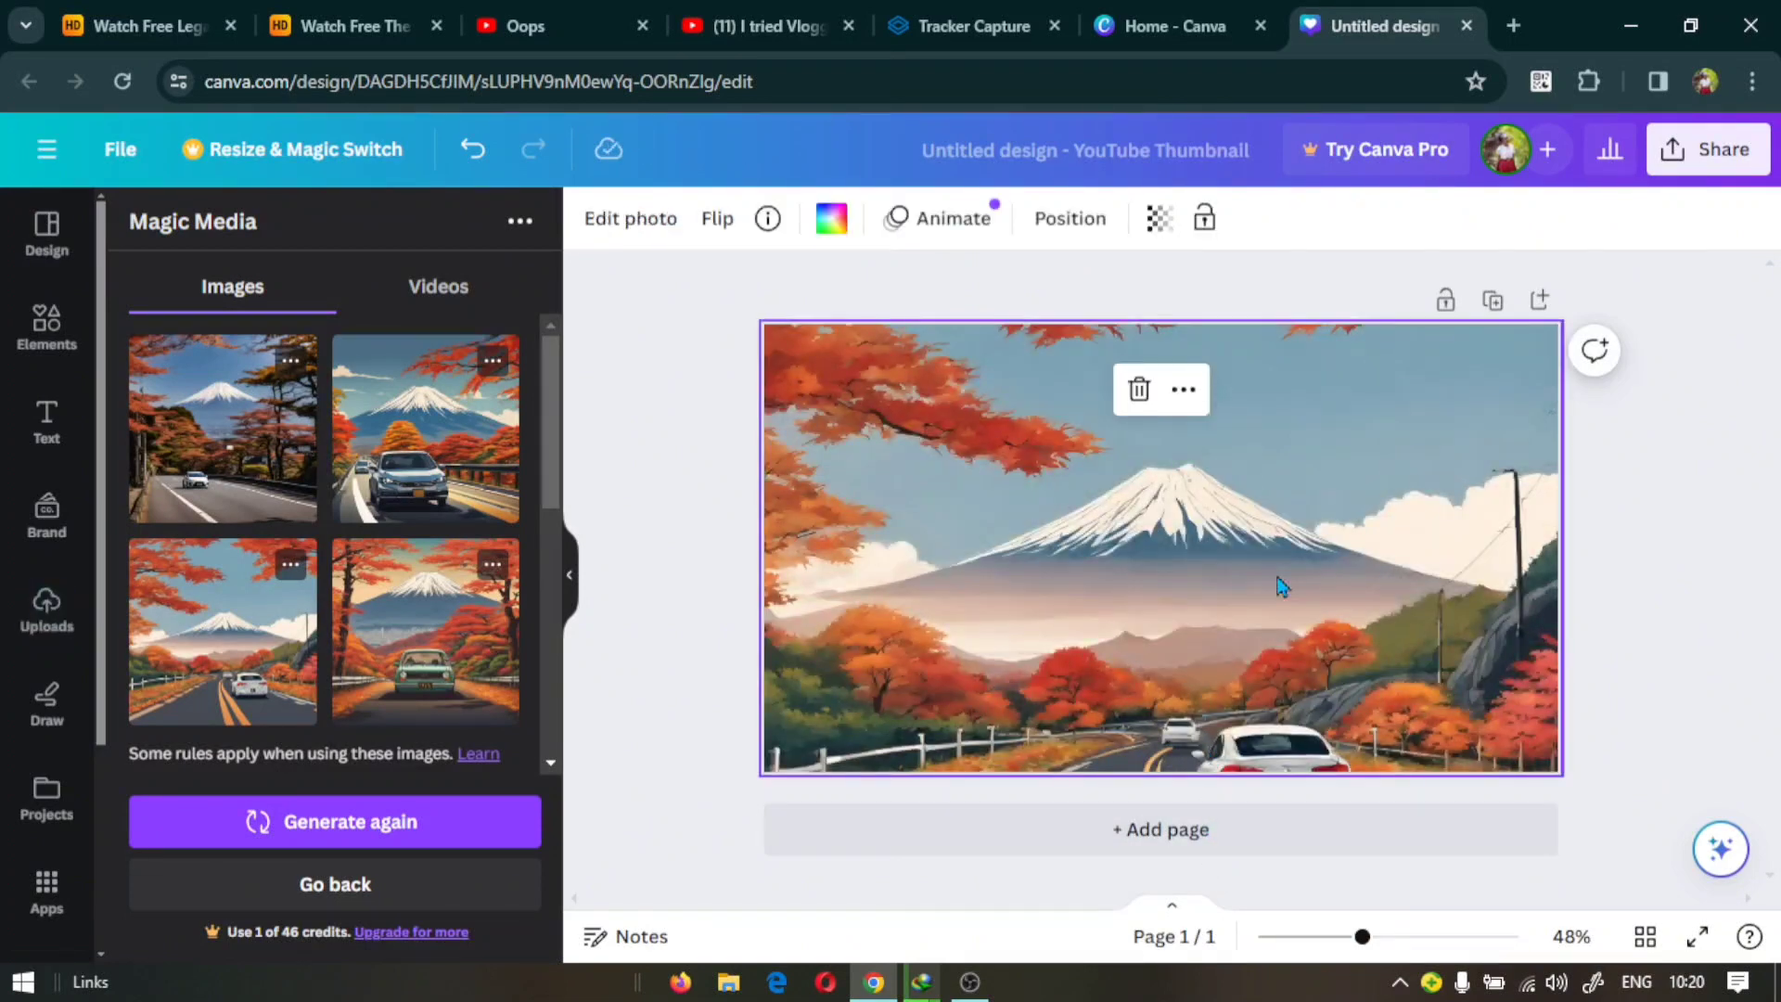
{"action": "left_click", "coordinate": [630, 223]}
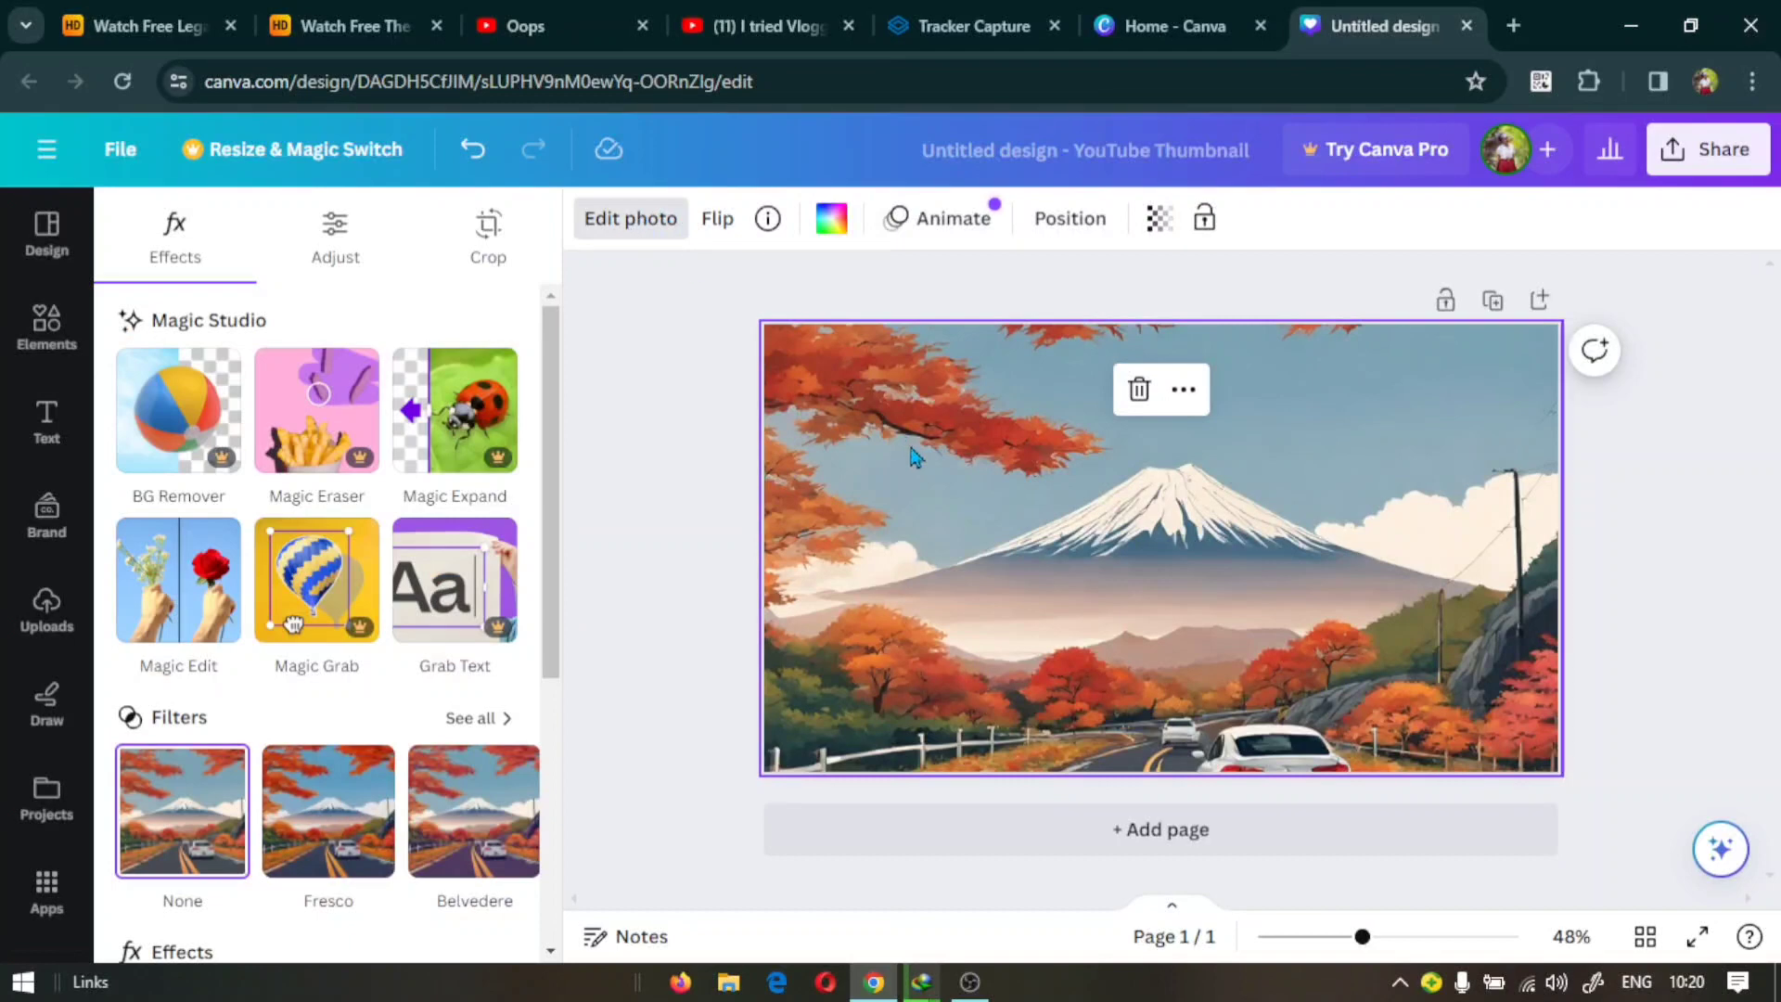
{"action": "left_click", "coordinate": [489, 236]}
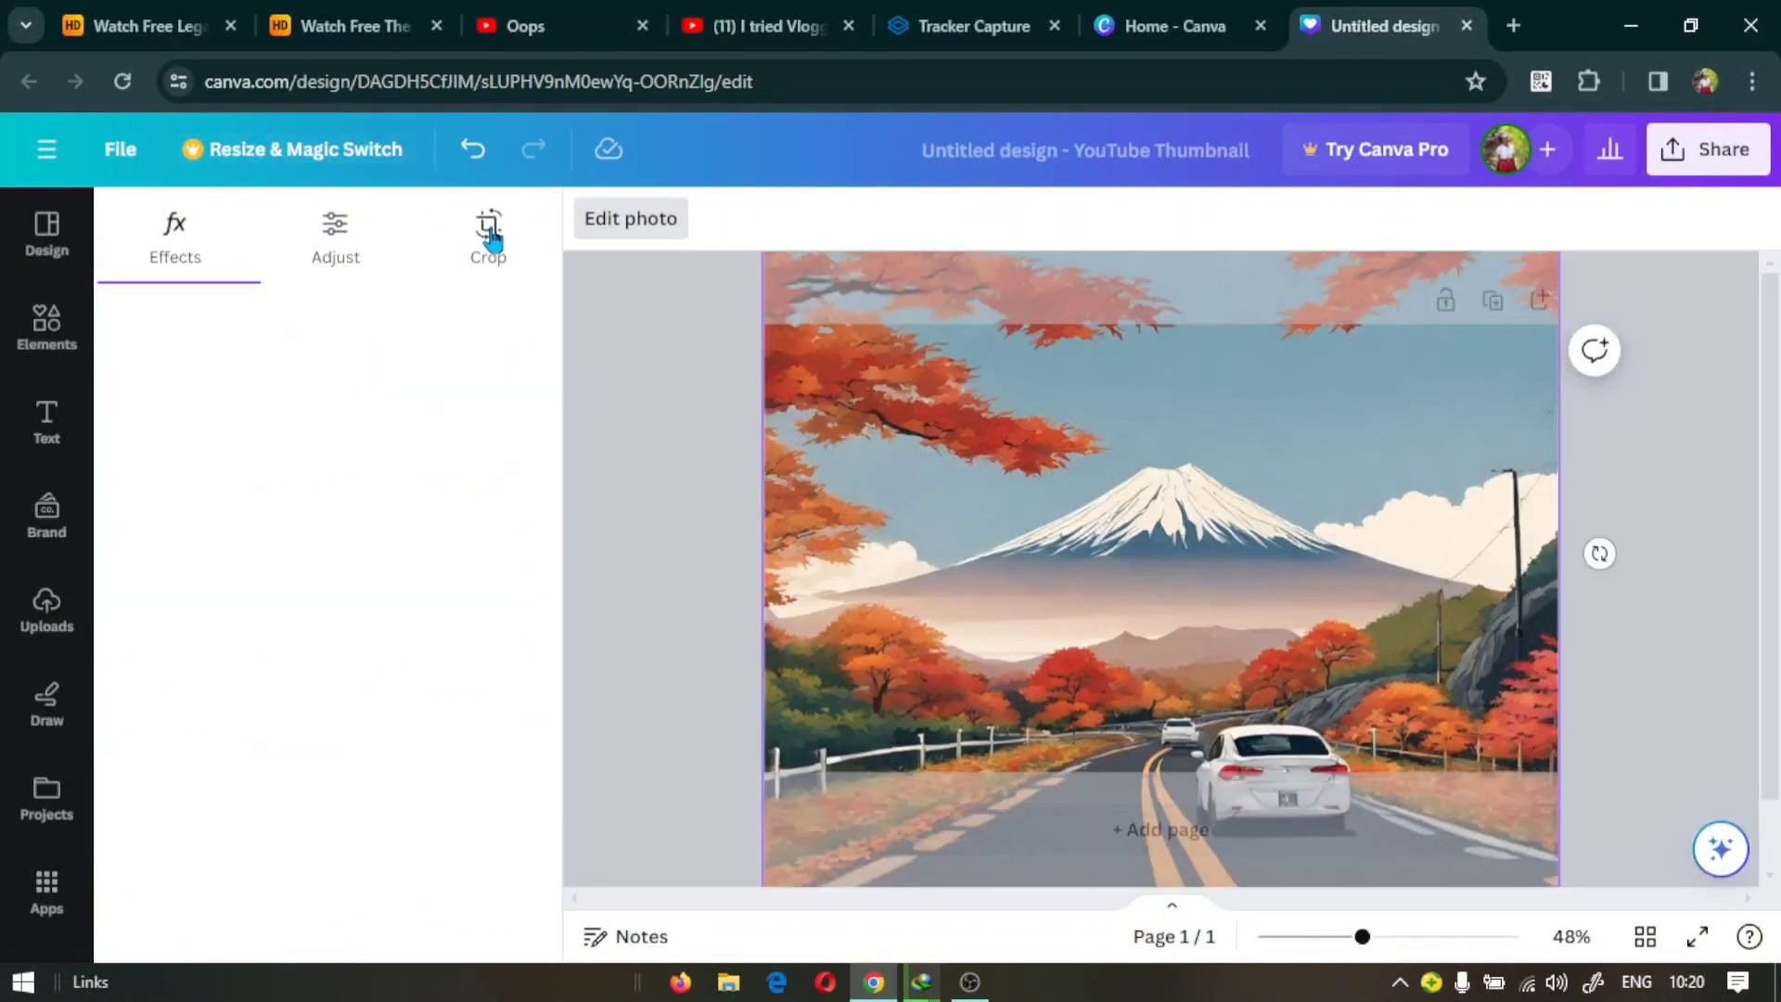
{"action": "left_click_drag", "start_coordinate": [986, 529], "coordinate": [1003, 425]}
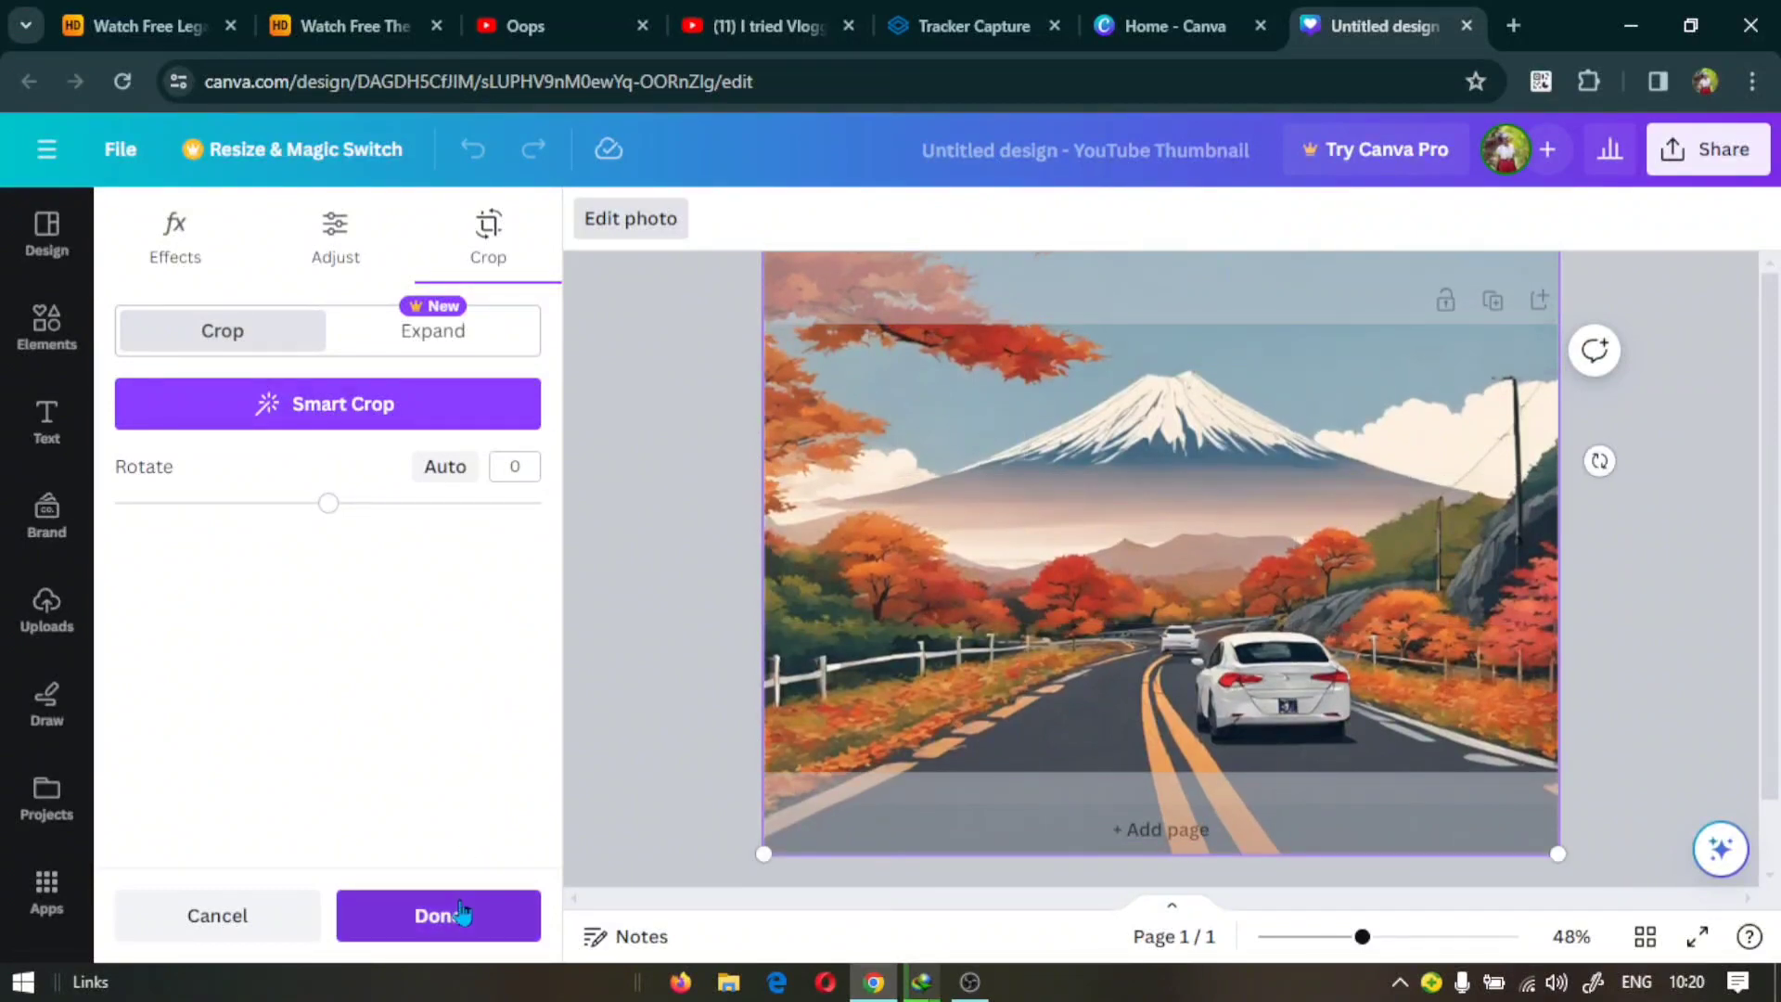
{"action": "left_click", "coordinate": [458, 915]}
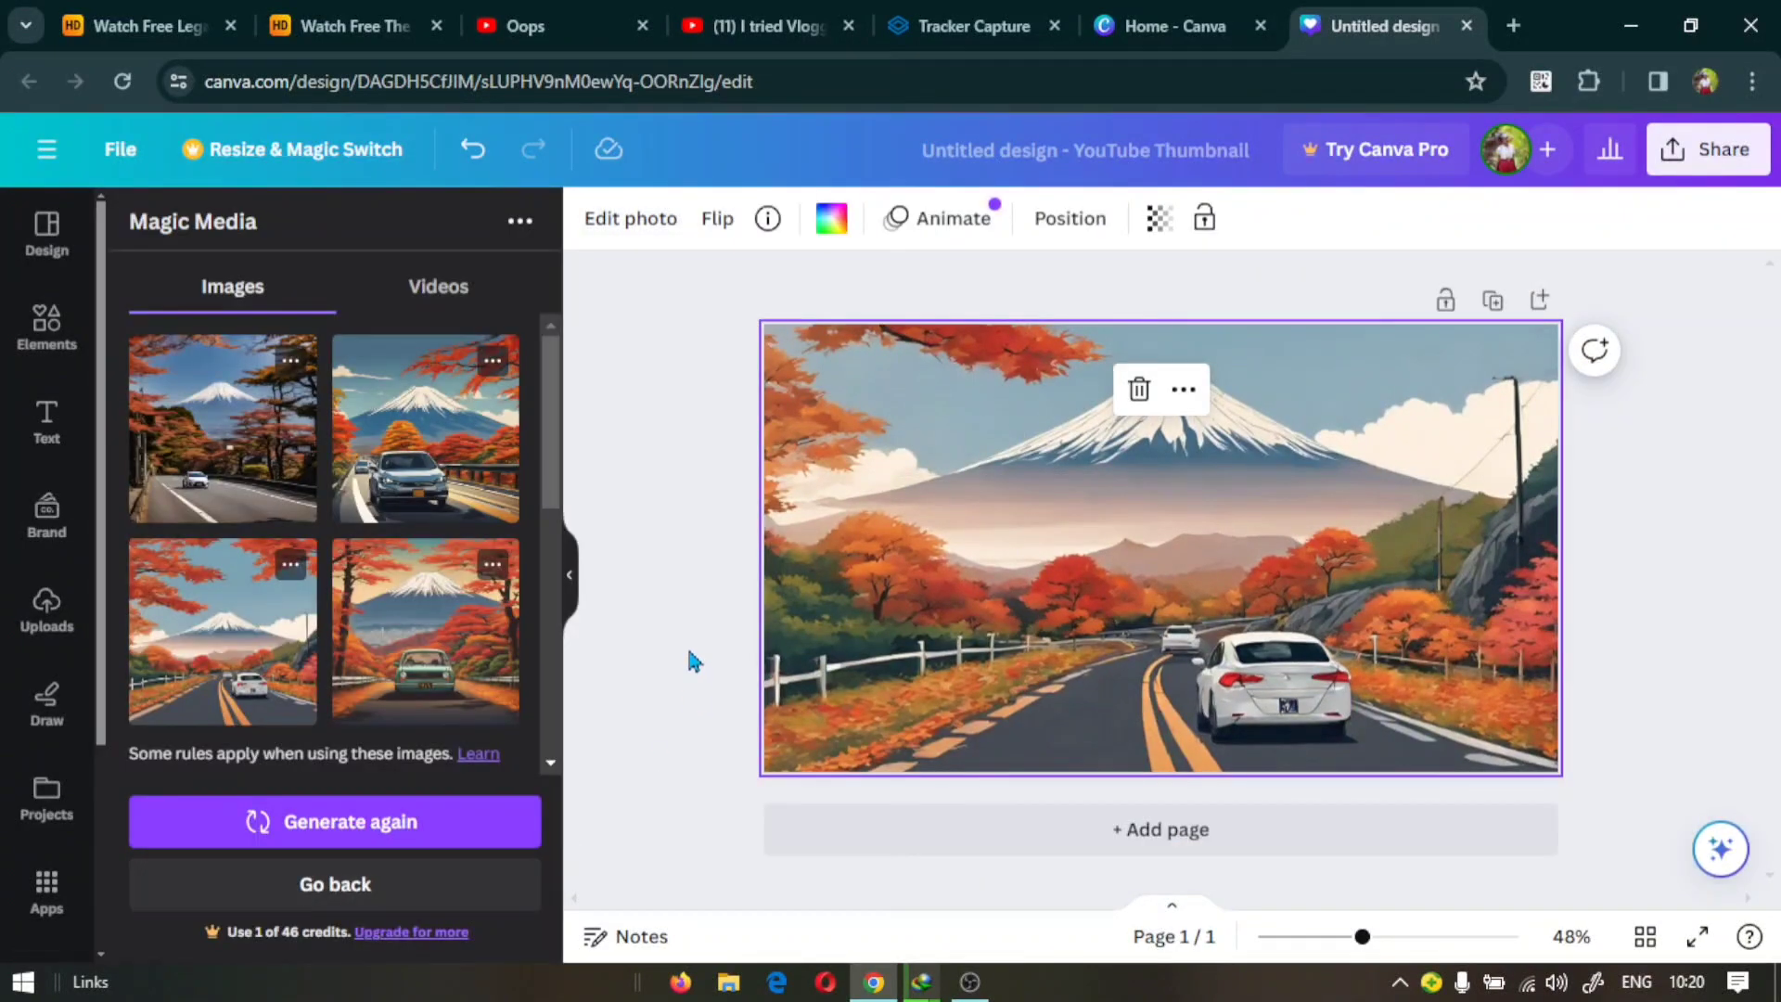
{"action": "left_click", "coordinate": [689, 661]}
- Change "autumn" to "spring" in the image prompt and generate new images
{"action": "scroll", "coordinate": [396, 501], "scroll_direction": "down", "scroll_amount": 5}
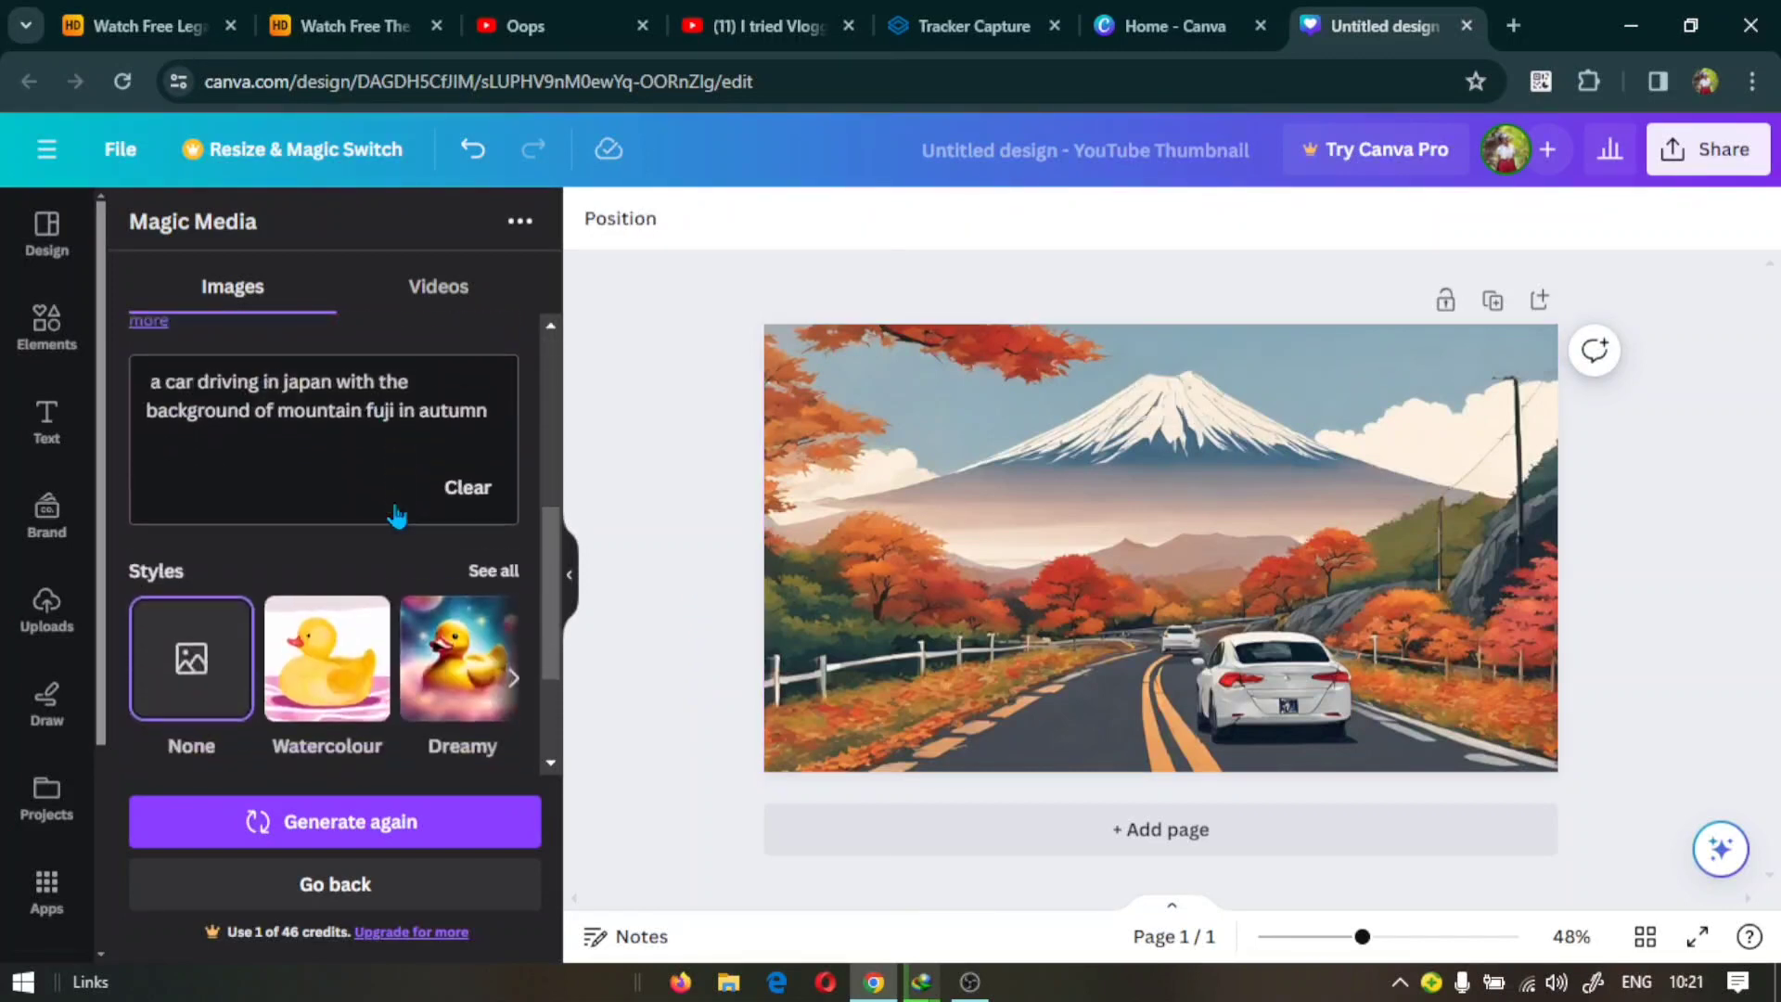
{"action": "left_click", "coordinate": [492, 386]}
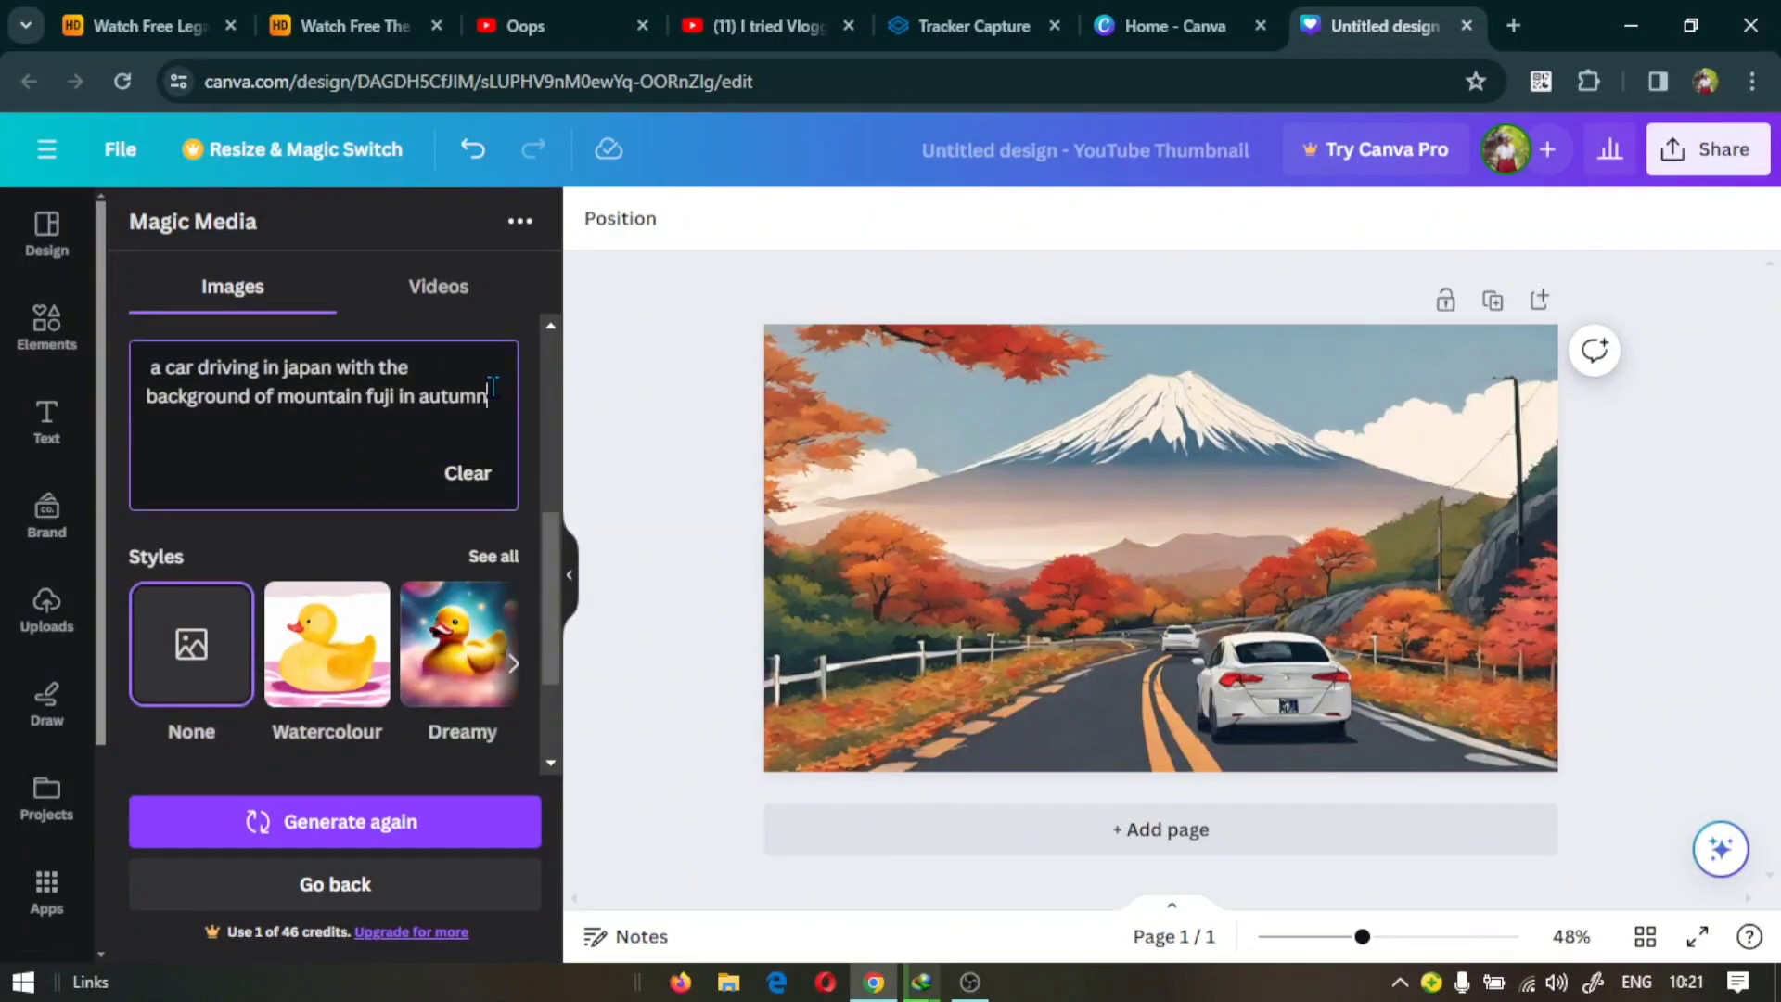
{"action": "key", "text": "BackSpace"}
{"action": "key", "text": "BackSpace"}
{"action": "key", "text": "BackSpace"}
{"action": "key", "text": "BackSpace"}
{"action": "key", "text": "BackSpace"}
{"action": "key", "text": "BackSpace"}
{"action": "type", "text": "spring"}
{"action": "key", "text": "Return"}
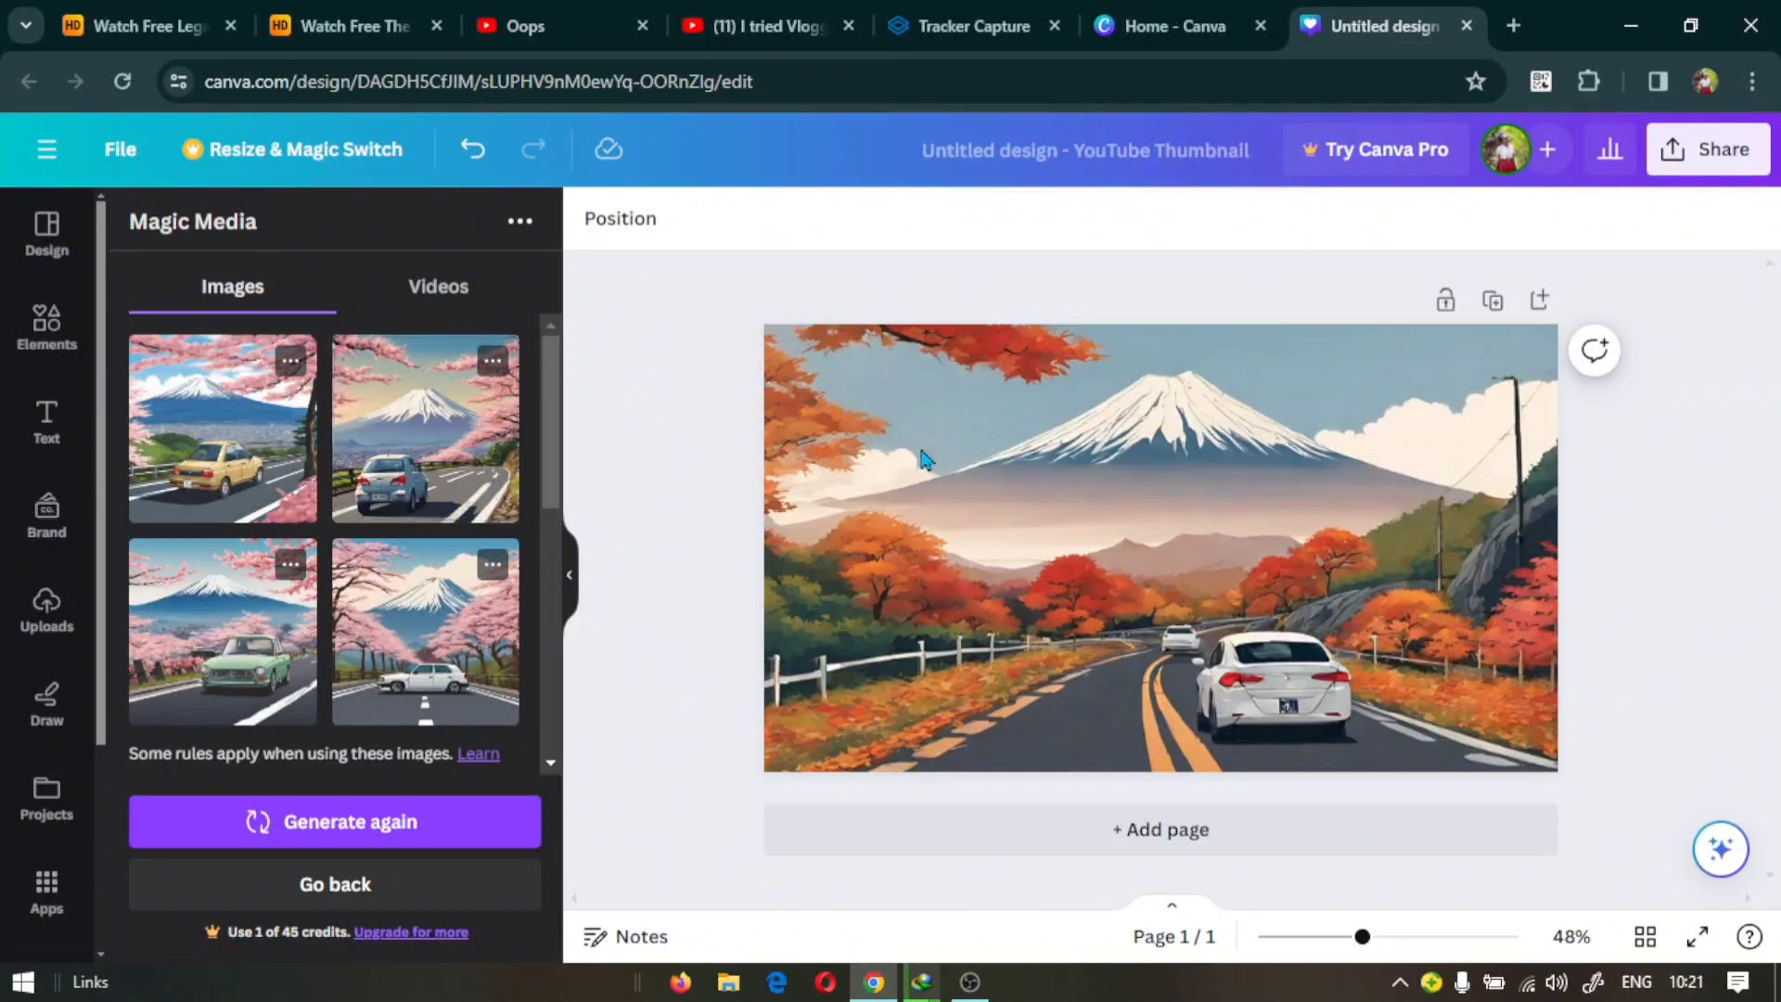
- Add a second page and set the generated cherry blossom image with the white car as its background
{"action": "left_click", "coordinate": [1159, 840]}
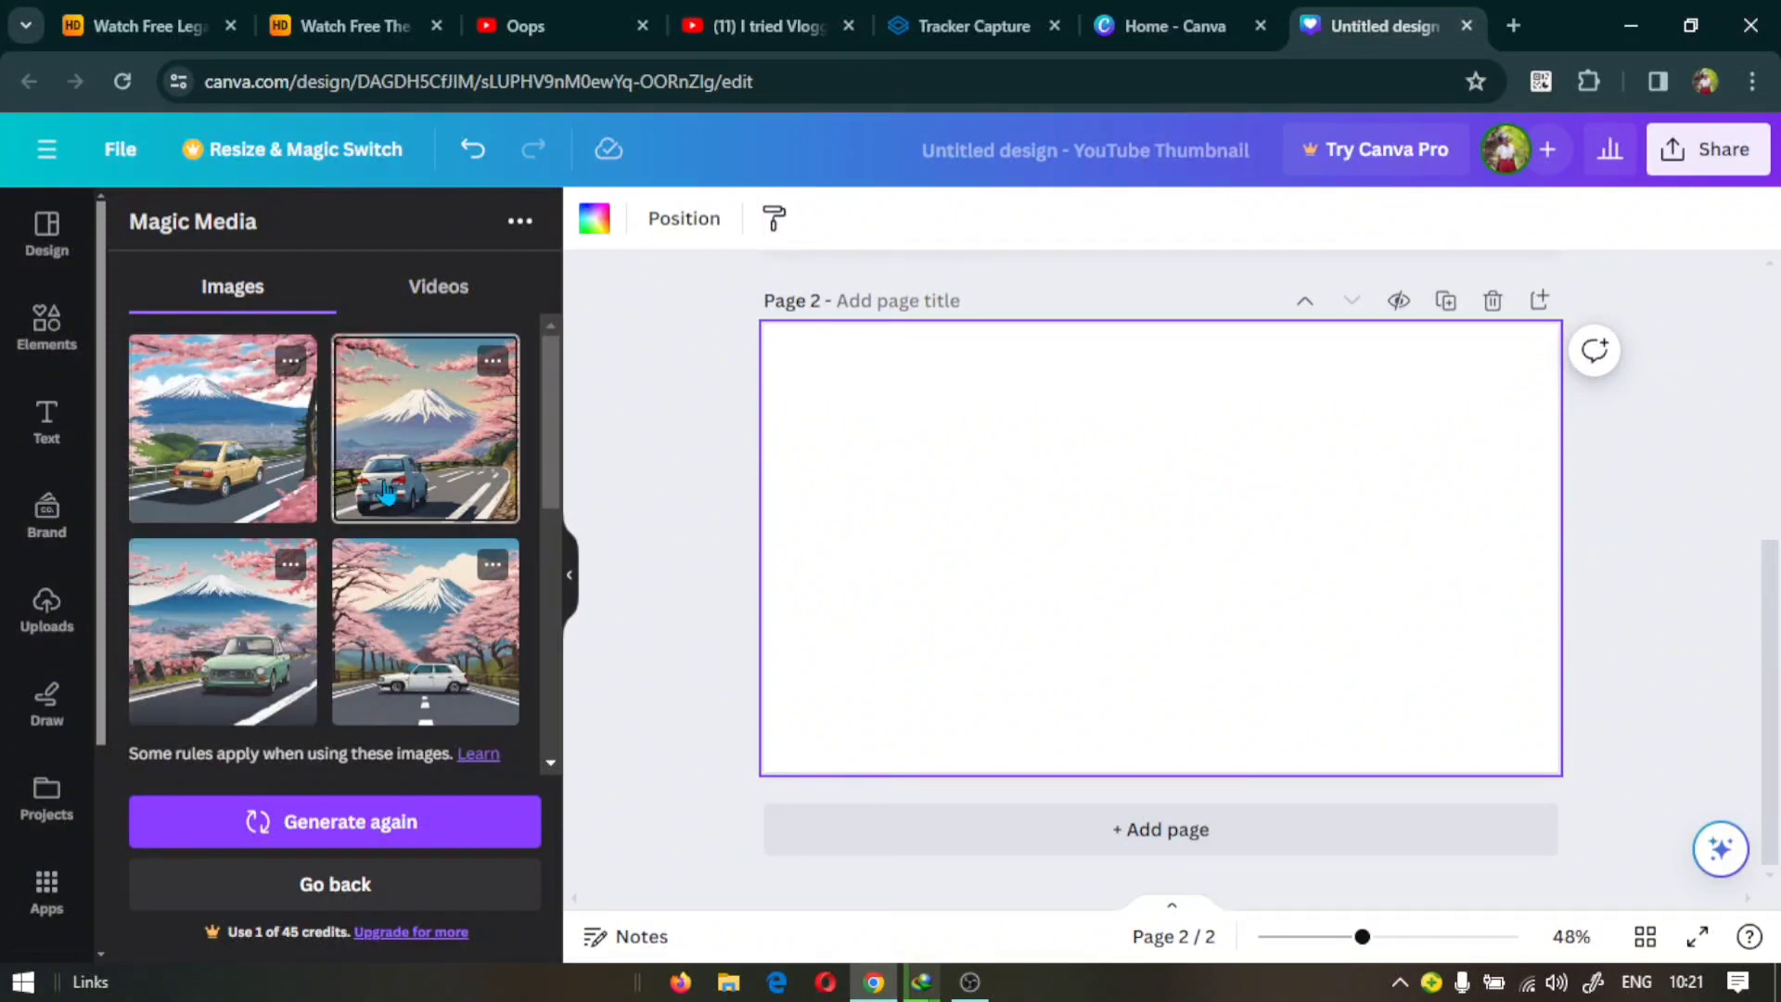
{"action": "left_click", "coordinate": [394, 492]}
{"action": "right_click", "coordinate": [1145, 543]}
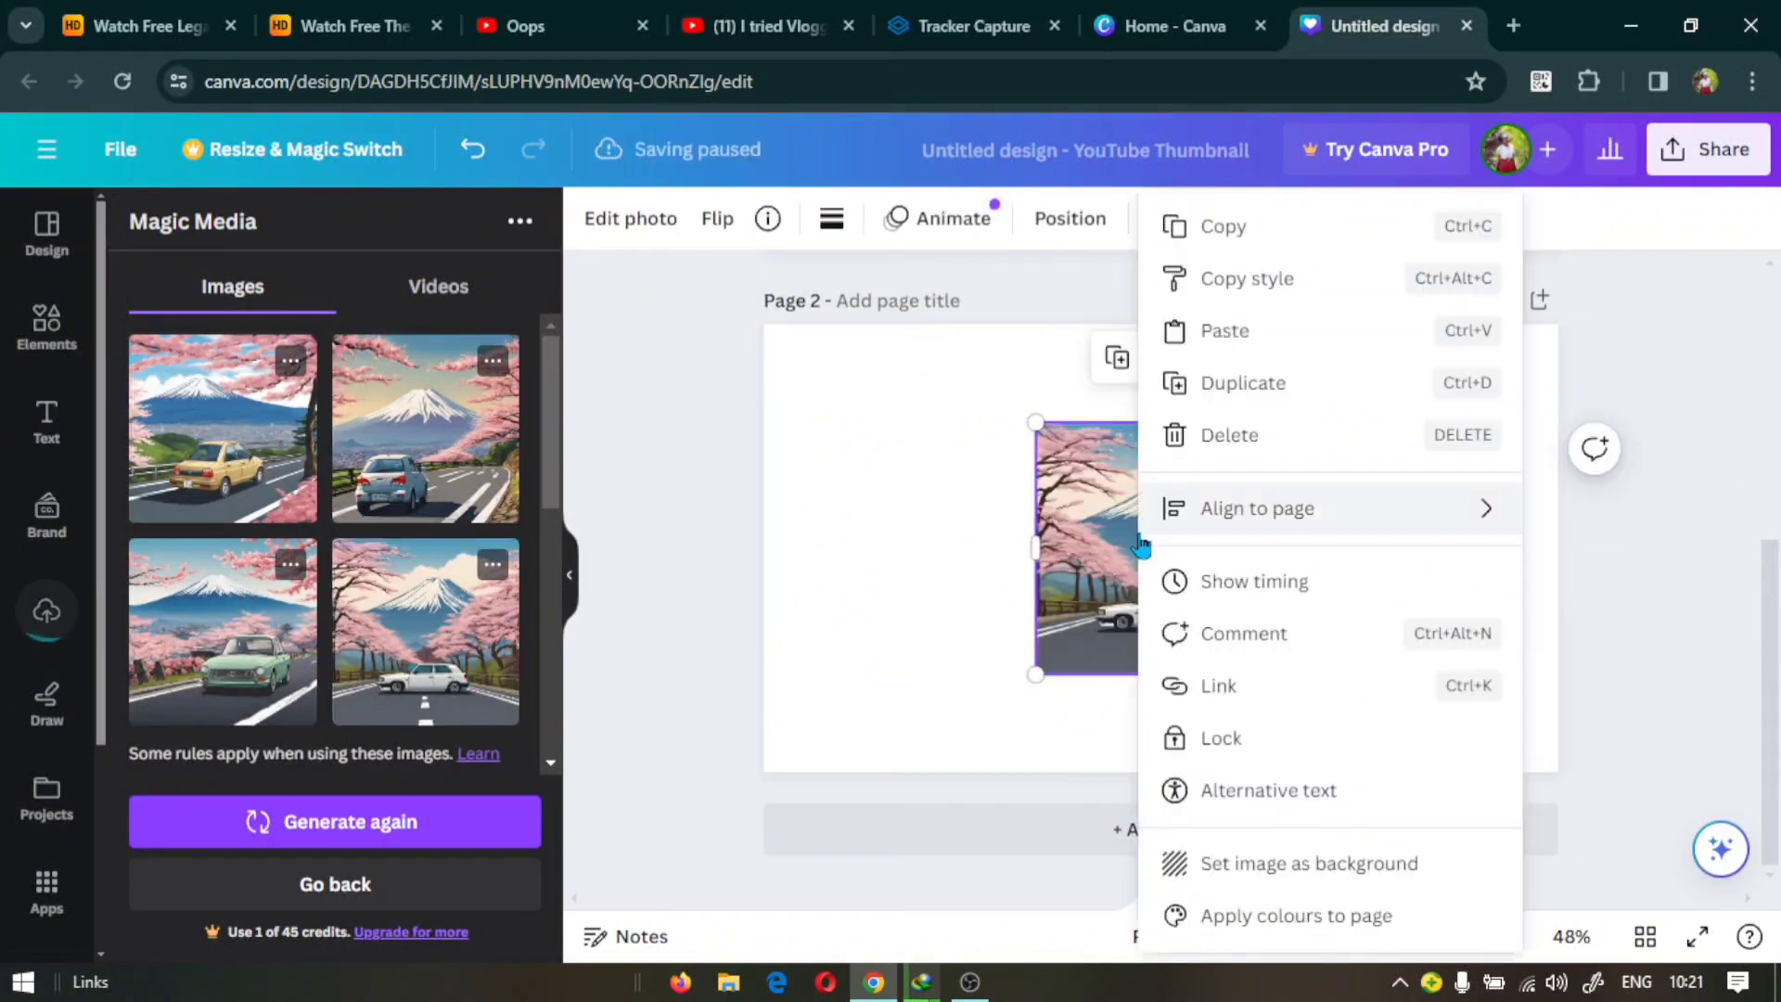
{"action": "left_click", "coordinate": [1281, 872]}
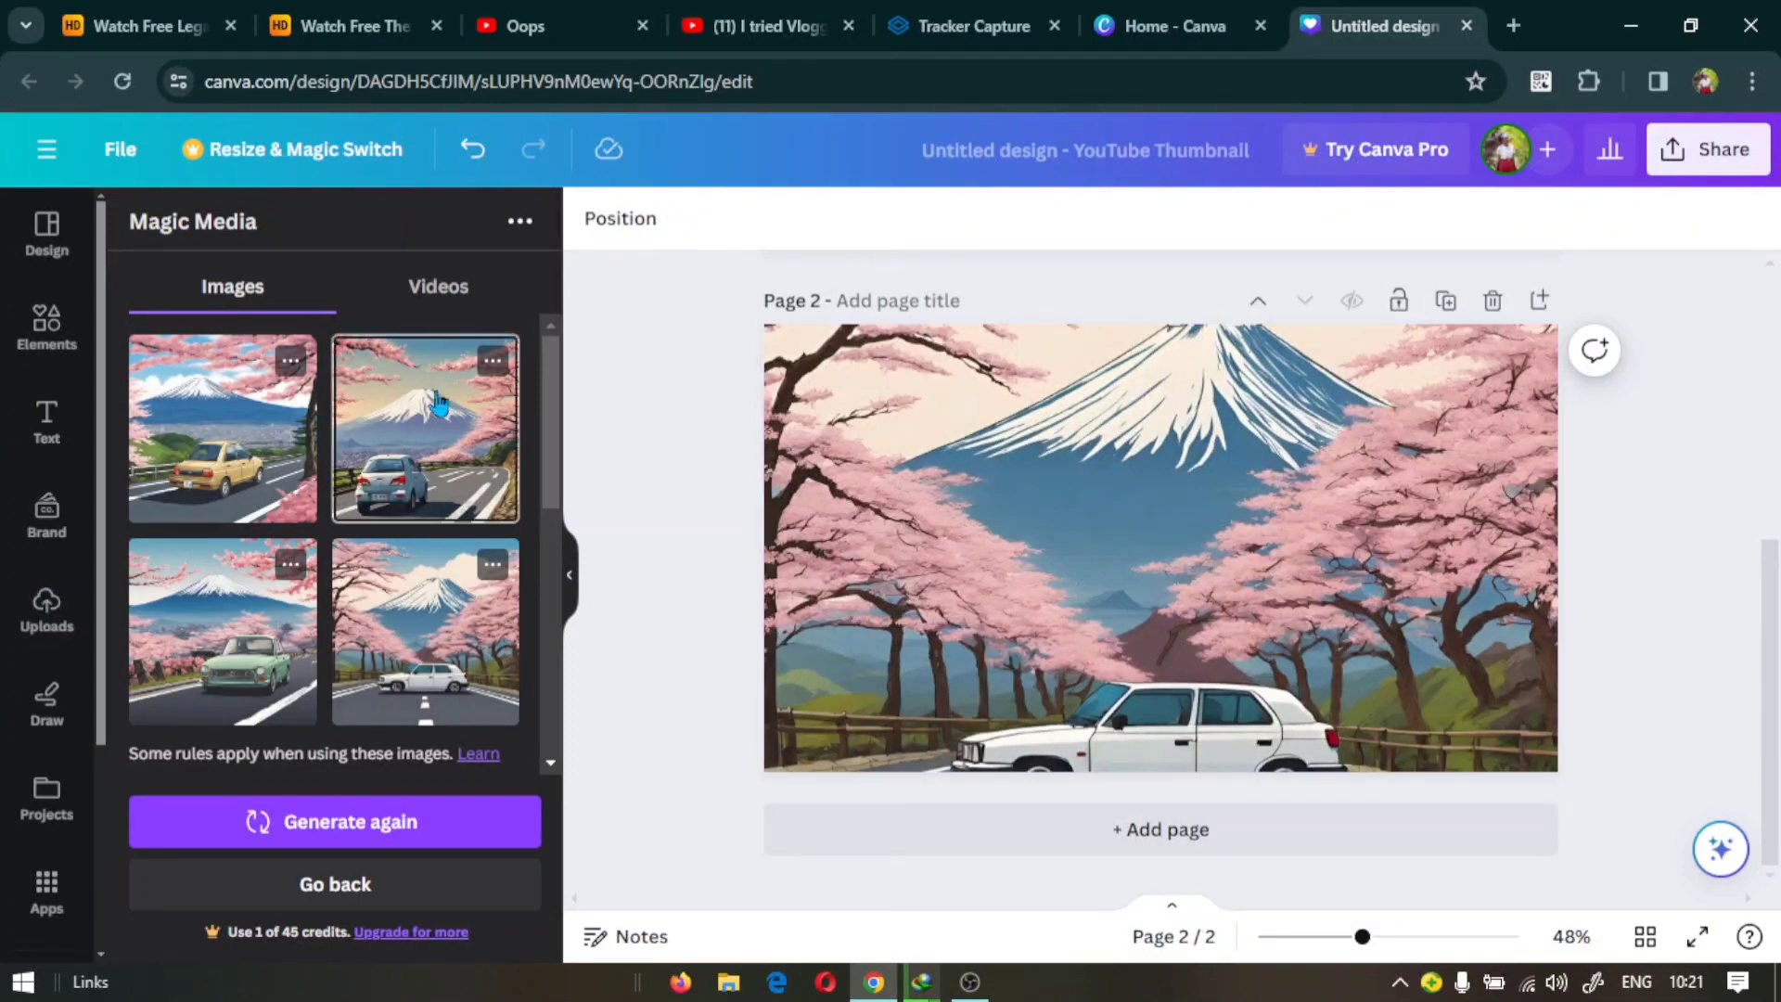
- Replace the prompt with "studio apartment with art ont he walls, plants and with a black and white theme" and generate new images
{"action": "scroll", "coordinate": [416, 622], "scroll_direction": "down", "scroll_amount": 5}
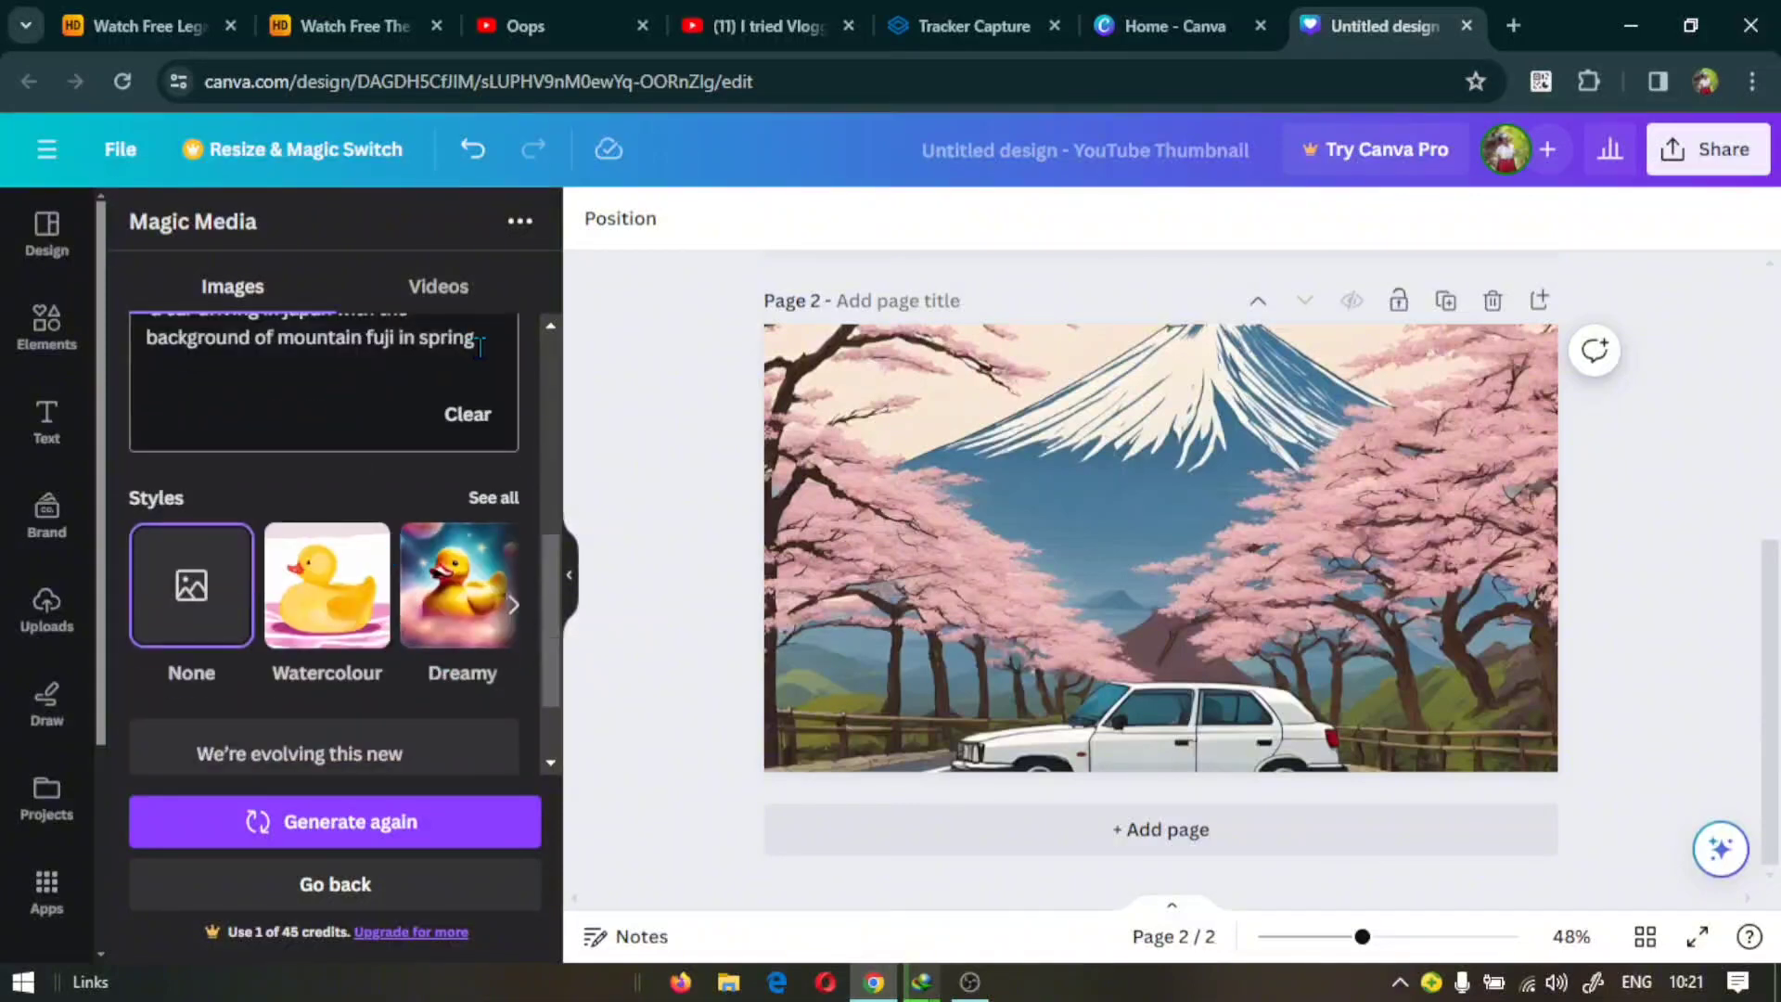
{"action": "key", "text": "BackSpace"}
{"action": "key", "text": "BackSpace"}
{"action": "key", "text": "BackSpace"}
{"action": "key", "text": "BackSpace"}
{"action": "key", "text": "BackSpace"}
{"action": "key", "text": "BackSpace"}
{"action": "key", "text": "BackSpace"}
{"action": "key", "text": "BackSpace"}
{"action": "key", "text": "BackSpace"}
{"action": "key", "text": "BackSpace"}
{"action": "key", "text": "BackSpace"}
{"action": "key", "text": "BackSpace"}
{"action": "key", "text": "BackSpace"}
{"action": "key", "text": "BackSpace"}
{"action": "key", "text": "BackSpace"}
{"action": "key", "text": "BackSpace"}
{"action": "key", "text": "BackSpace"}
{"action": "key", "text": "BackSpace"}
{"action": "key", "text": "BackSpace"}
{"action": "key", "text": "BackSpace"}
{"action": "key", "text": "BackSpace"}
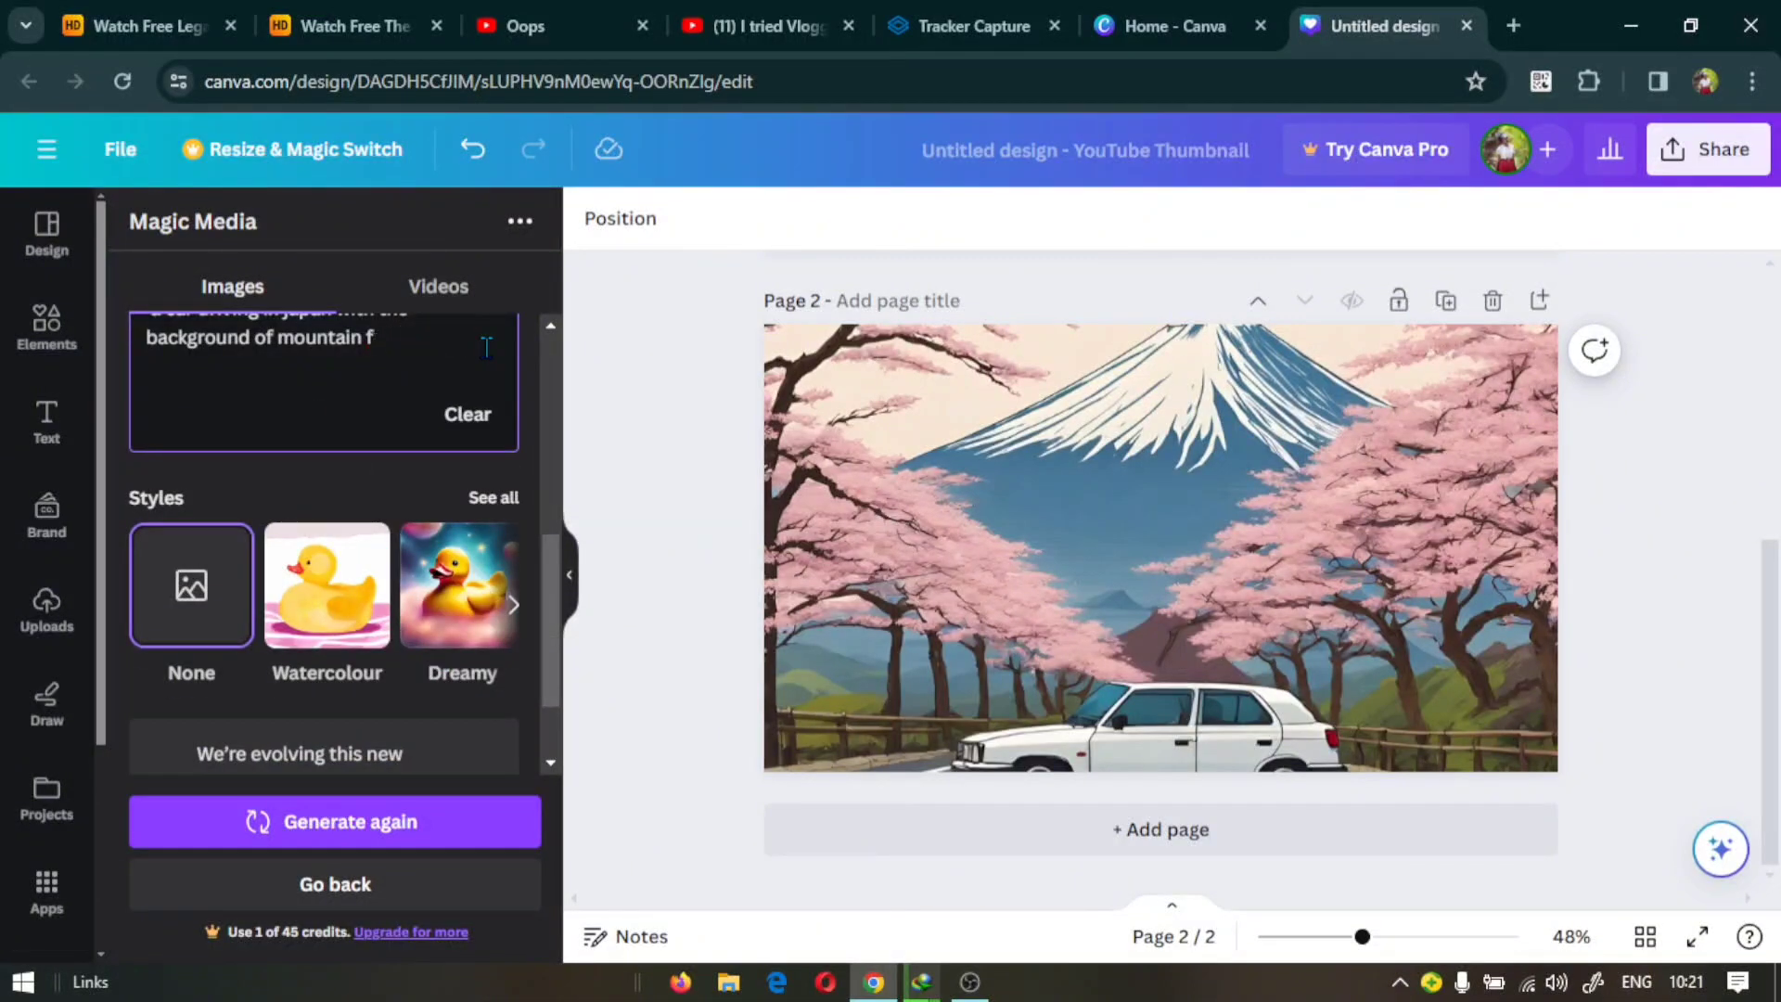
{"action": "key", "text": "BackSpace"}
{"action": "key", "text": "BackSpace"}
{"action": "key", "text": "BackSpace"}
{"action": "key", "text": "BackSpace"}
{"action": "key", "text": "BackSpace"}
{"action": "key", "text": "BackSpace"}
{"action": "key", "text": "BackSpace"}
{"action": "key", "text": "BackSpace"}
{"action": "key", "text": "BackSpace"}
{"action": "key", "text": "BackSpace"}
{"action": "key", "text": "BackSpace"}
{"action": "key", "text": "BackSpace"}
{"action": "key", "text": "BackSpace"}
{"action": "key", "text": "BackSpace"}
{"action": "key", "text": "BackSpace"}
{"action": "key", "text": "BackSpace"}
{"action": "key", "text": "BackSpace"}
{"action": "key", "text": "BackSpace"}
{"action": "key", "text": "BackSpace"}
{"action": "key", "text": "BackSpace"}
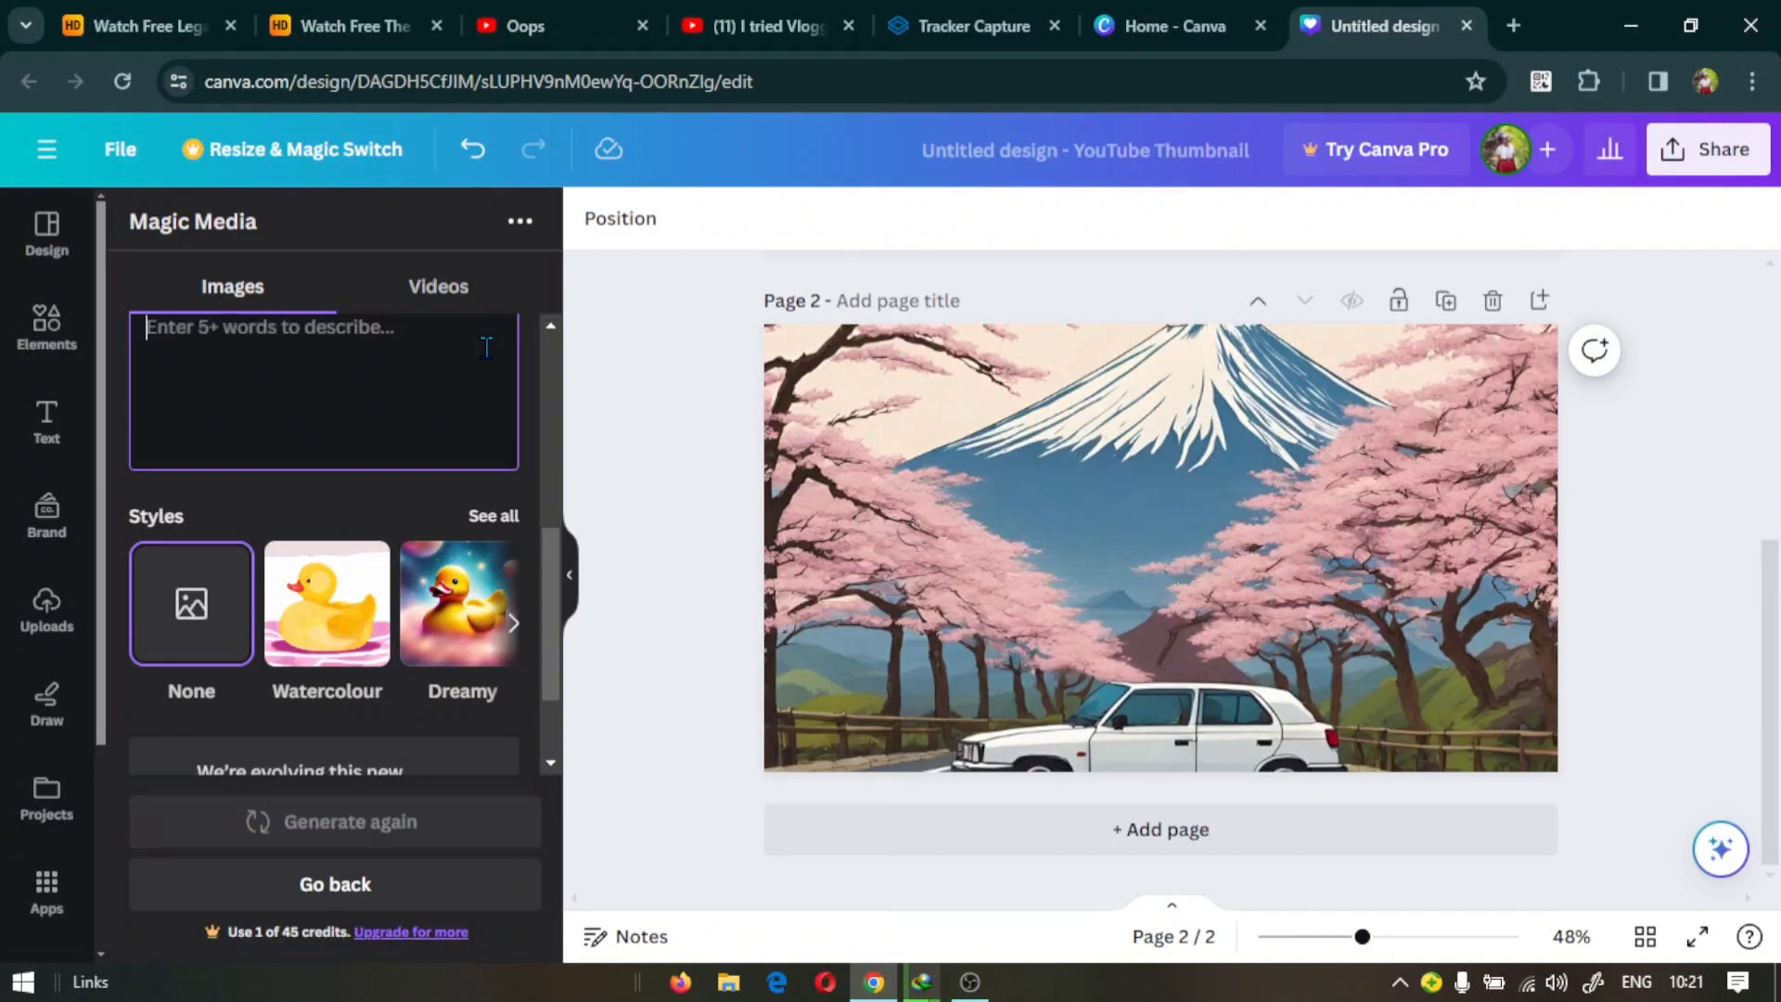
{"action": "type", "text": "stud"}
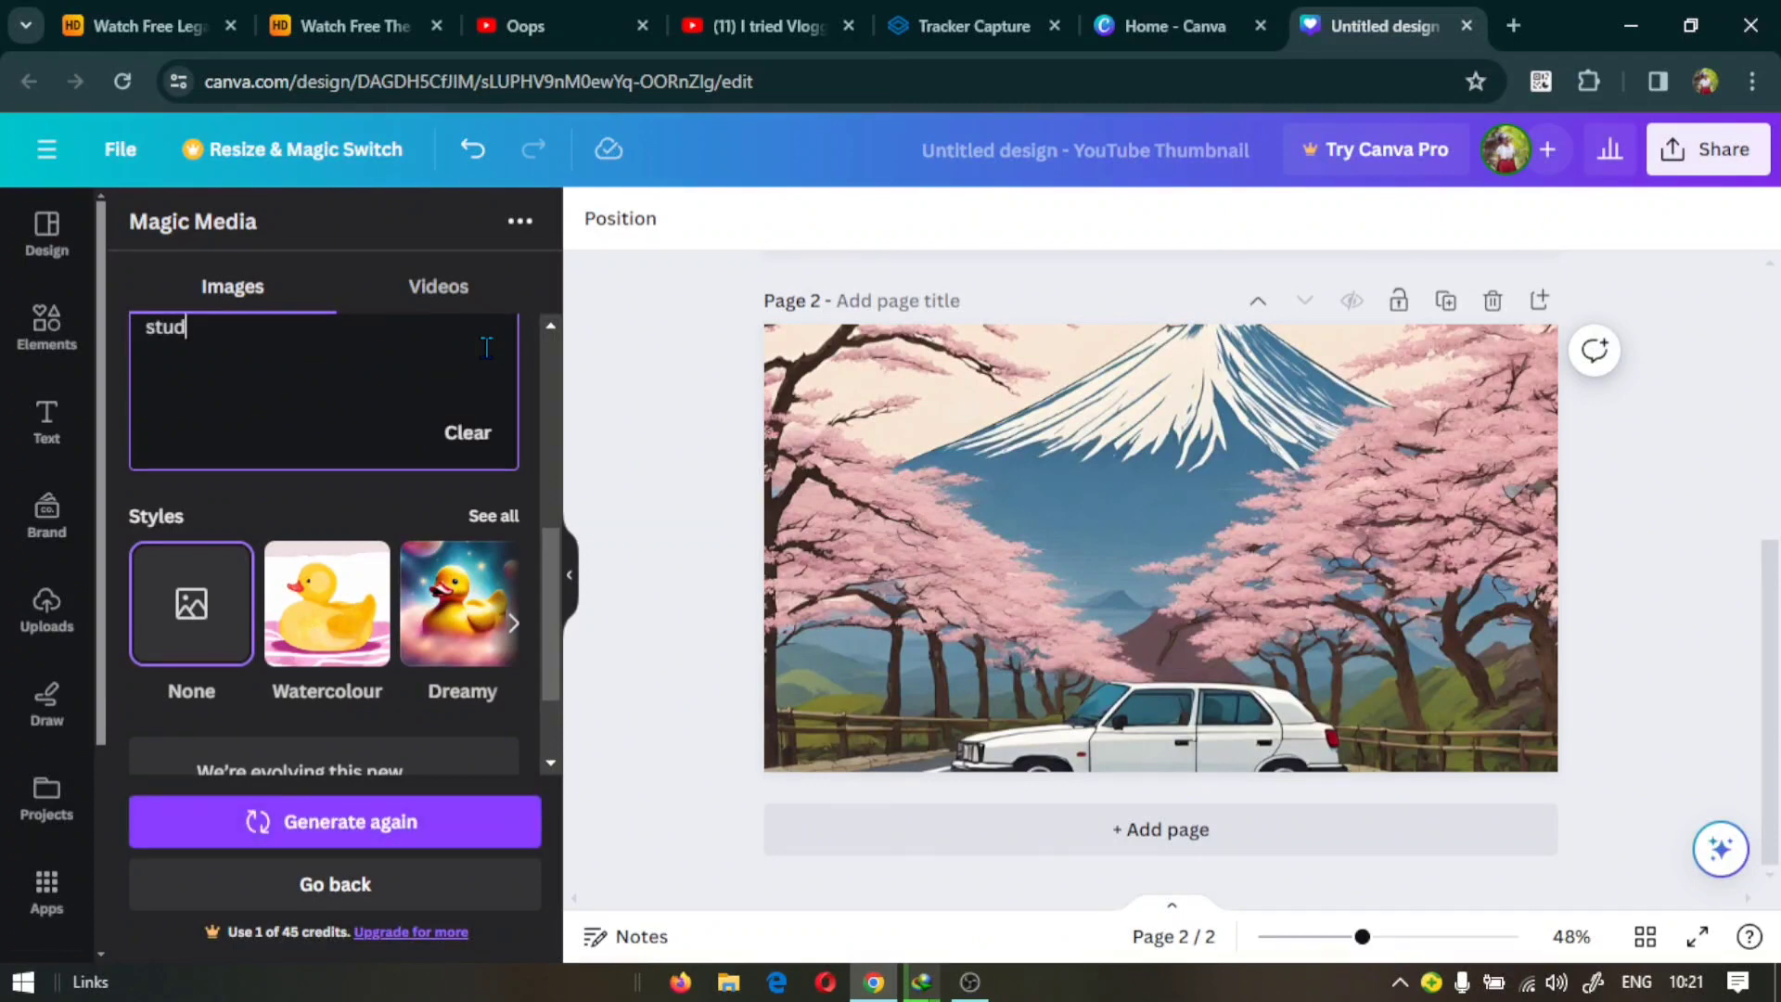
{"action": "type", "text": "io aprt"}
{"action": "key", "text": "BackSpace"}
{"action": "type", "text": "apartment "}
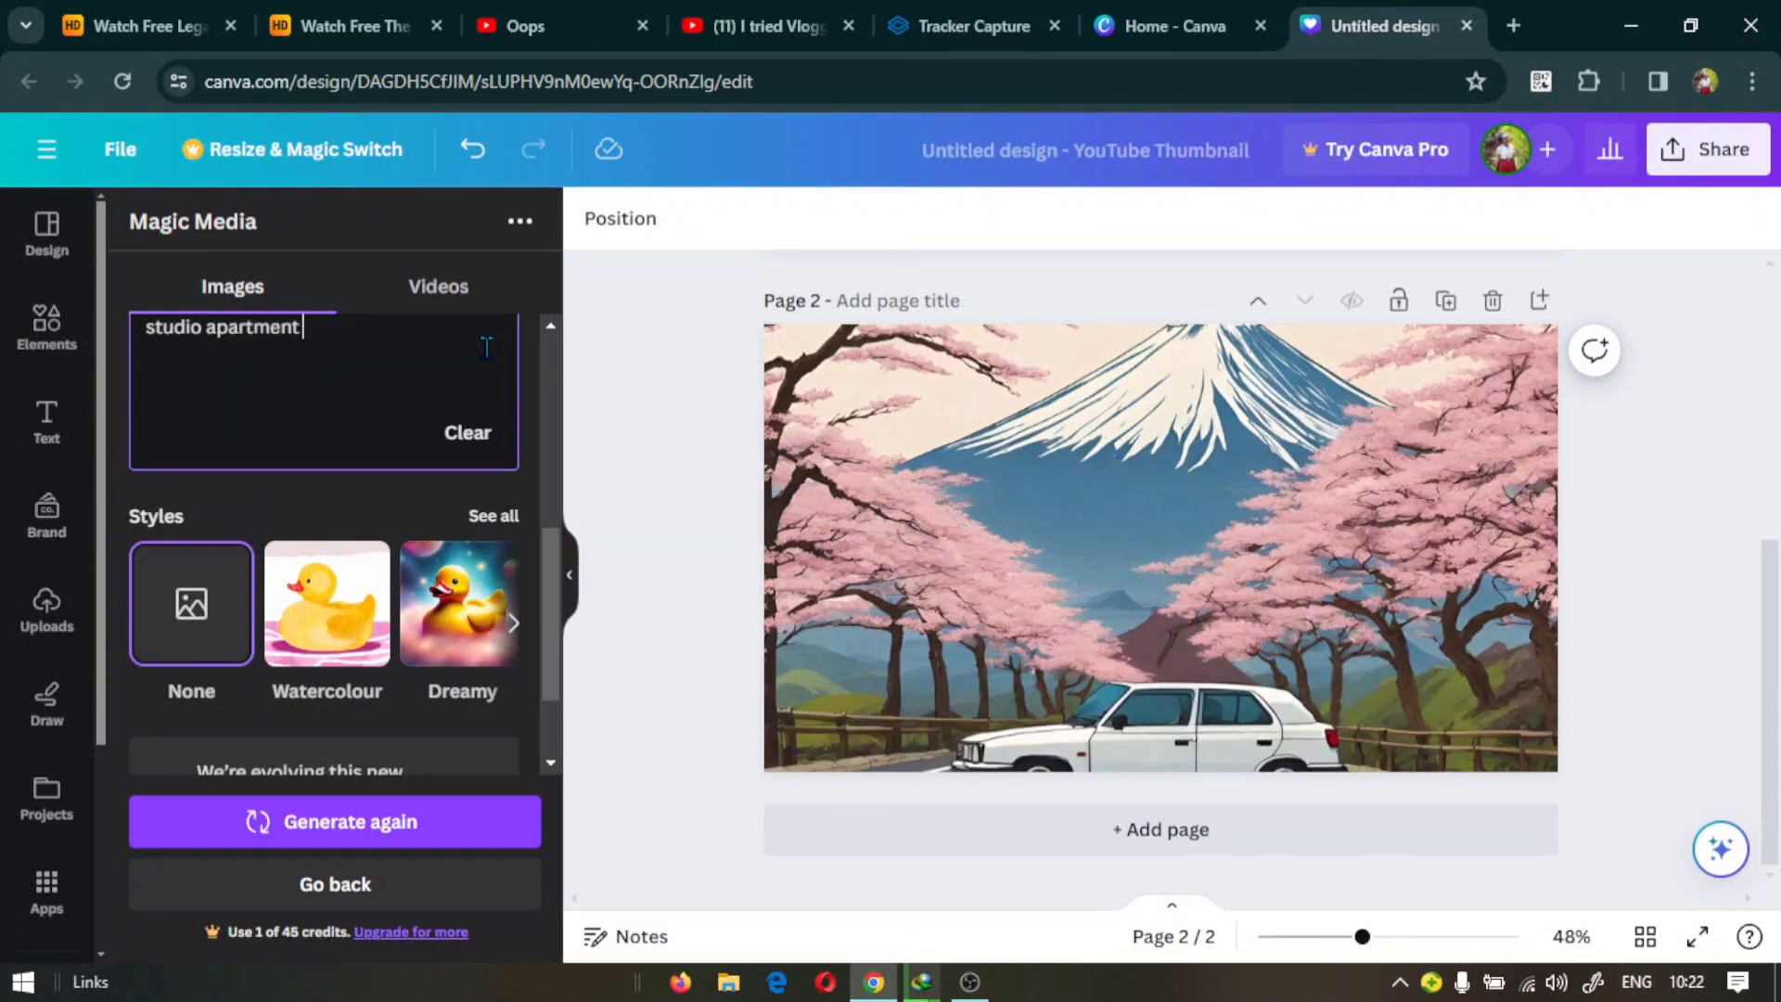
{"action": "type", "text": "with art ont he wall"}
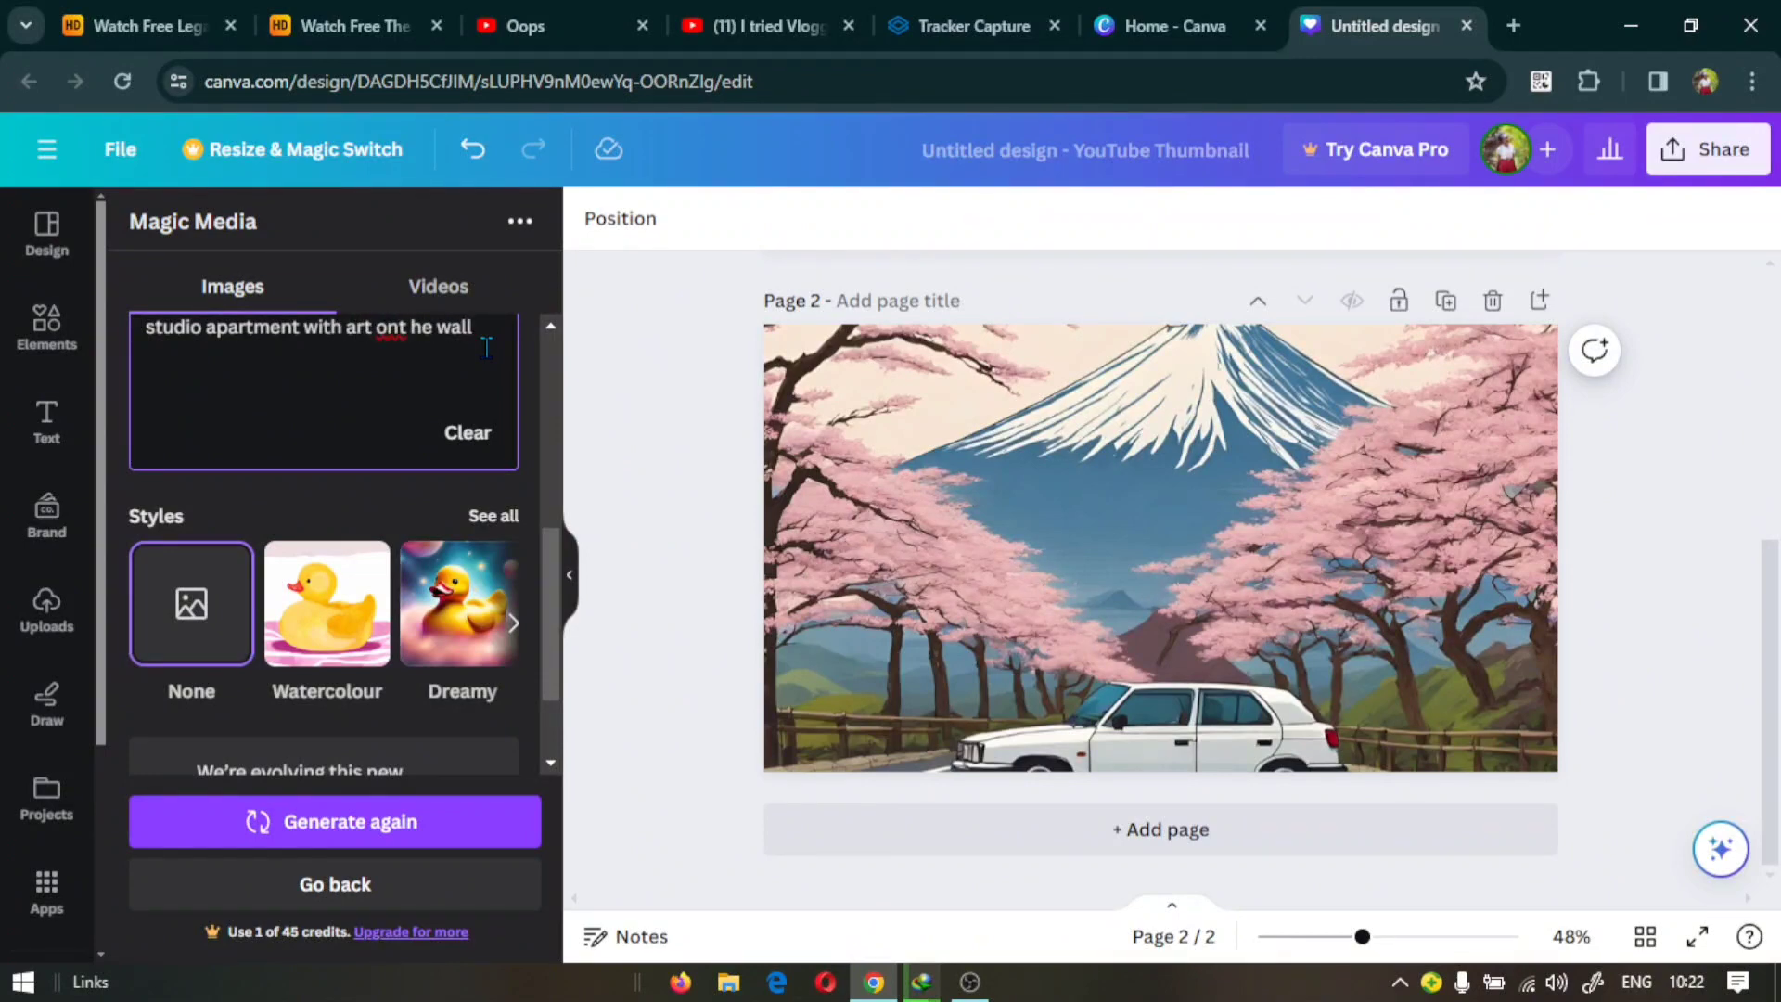
{"action": "type", "text": "s, plants and"}
{"action": "type", "text": "with a "}
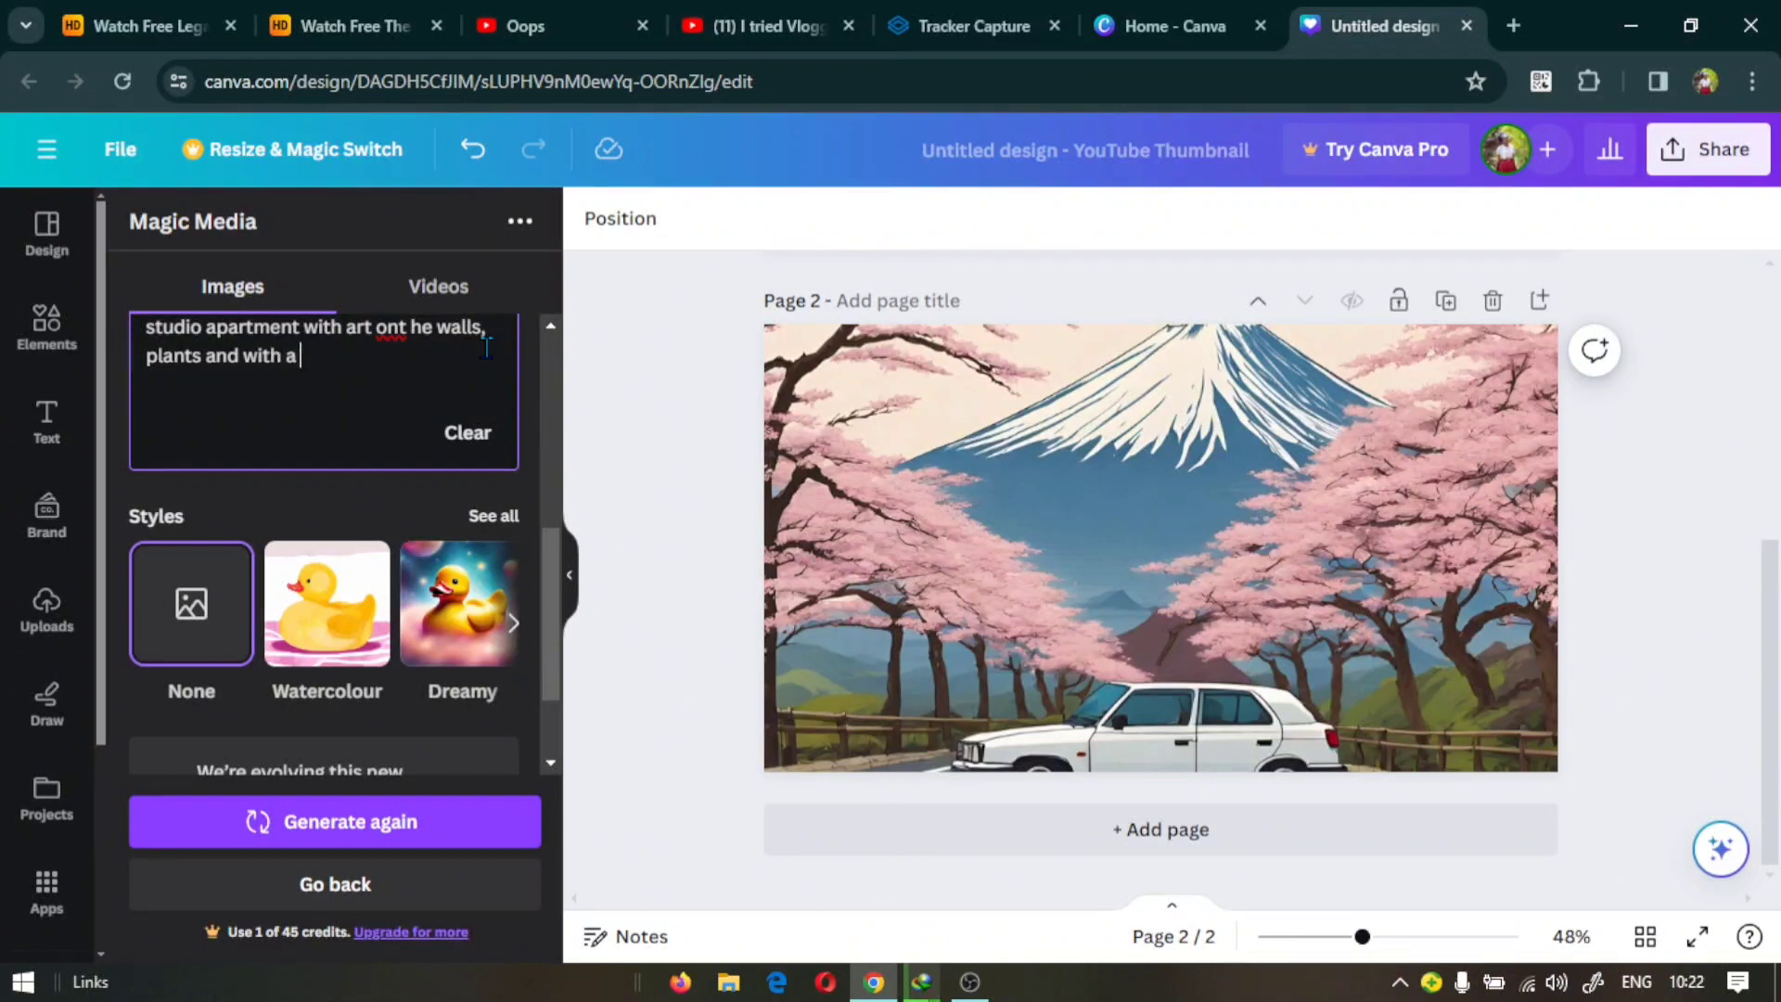
{"action": "type", "text": "black and whi"}
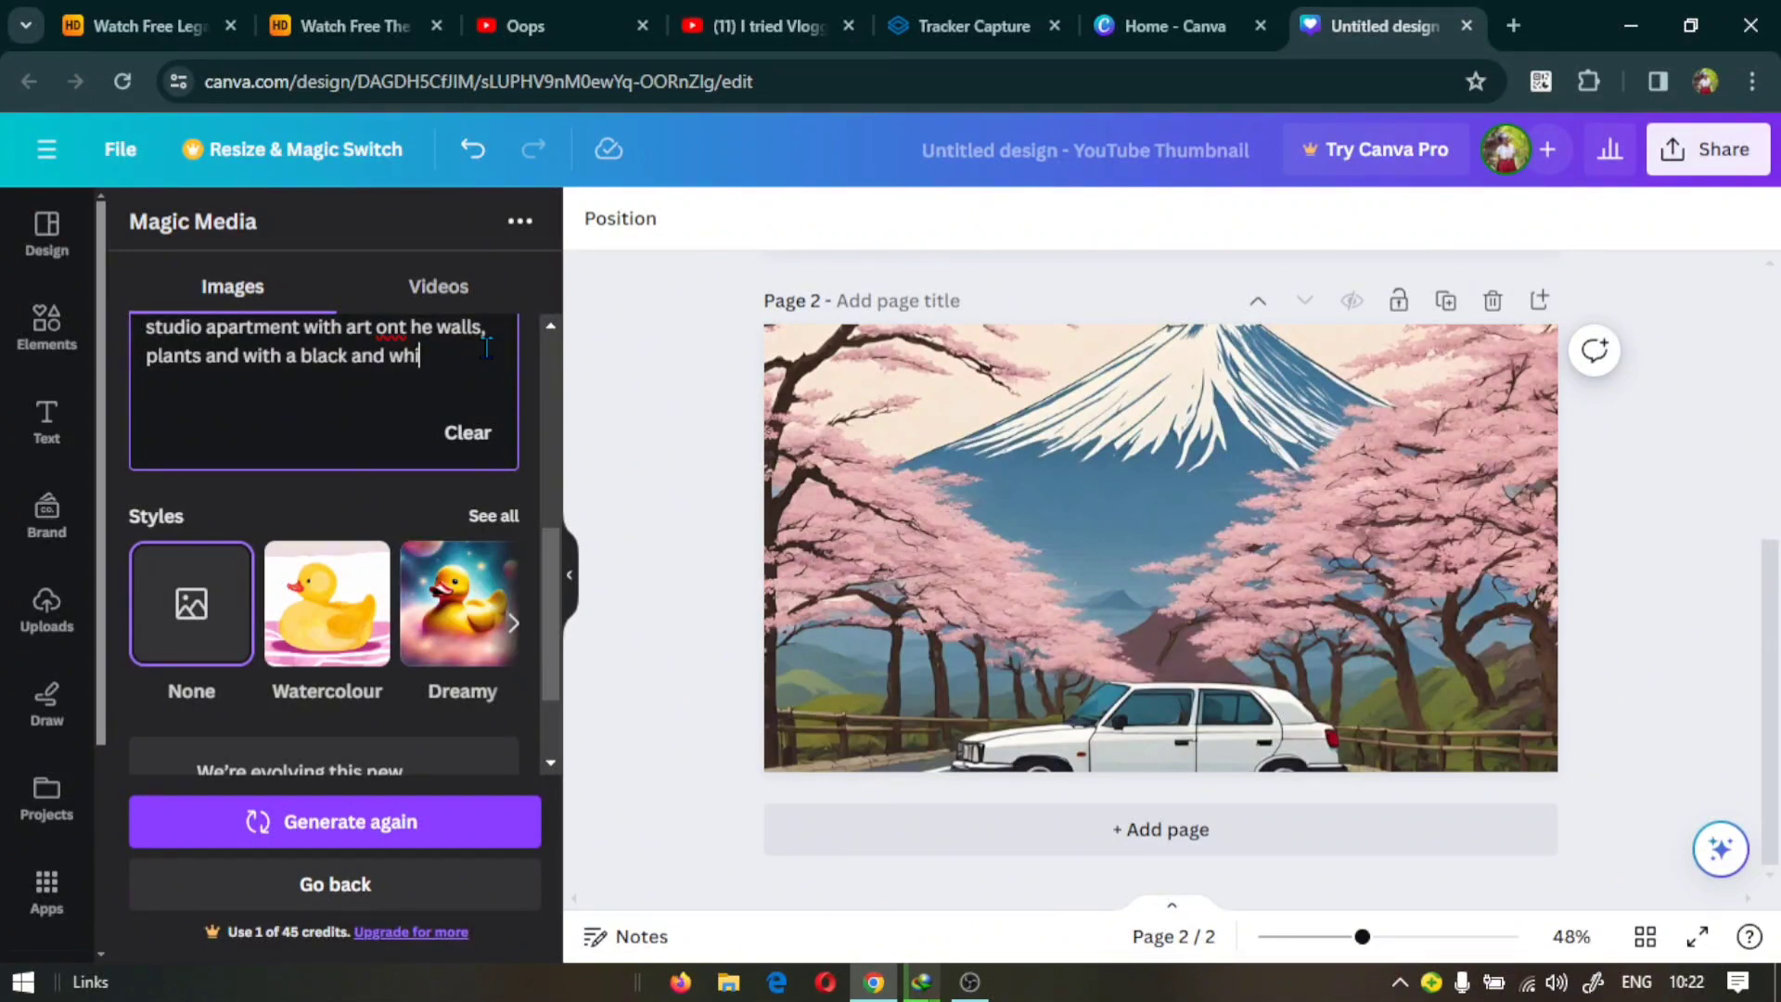
{"action": "type", "text": "te themes"}
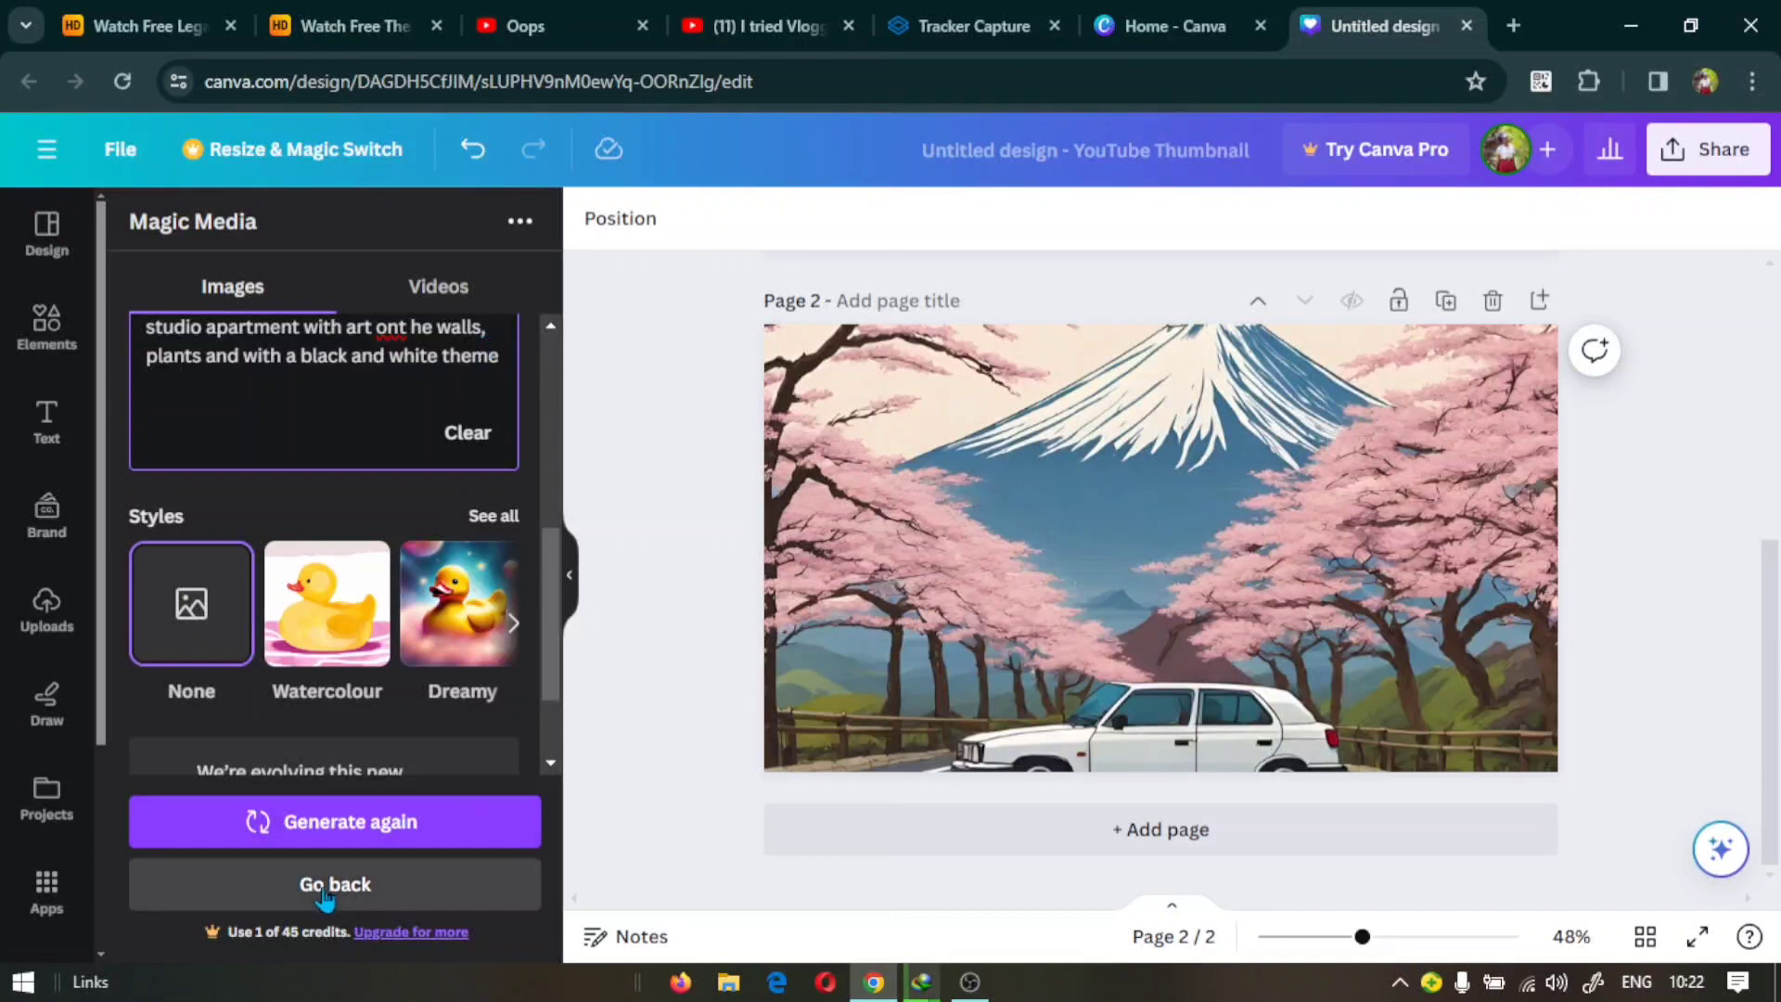
{"action": "left_click", "coordinate": [306, 825]}
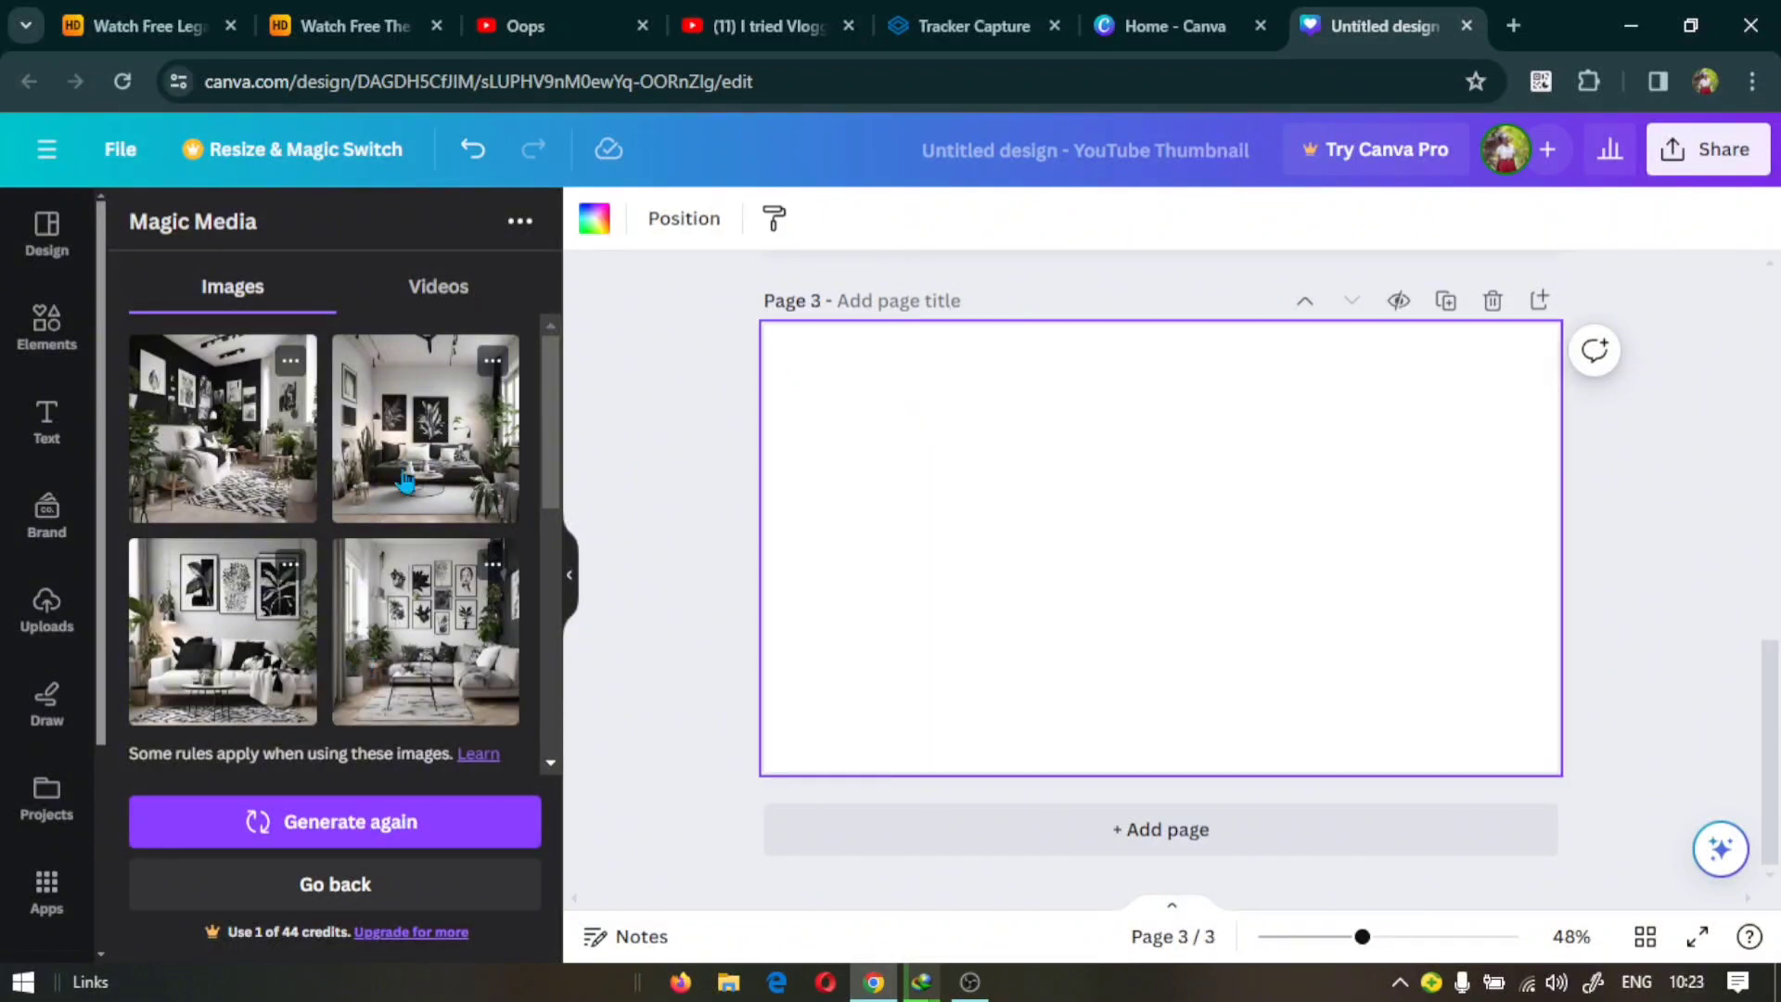
- Set the generated black-walled studio apartment image with the white sofa as the background of page 3
{"action": "left_click", "coordinate": [236, 435]}
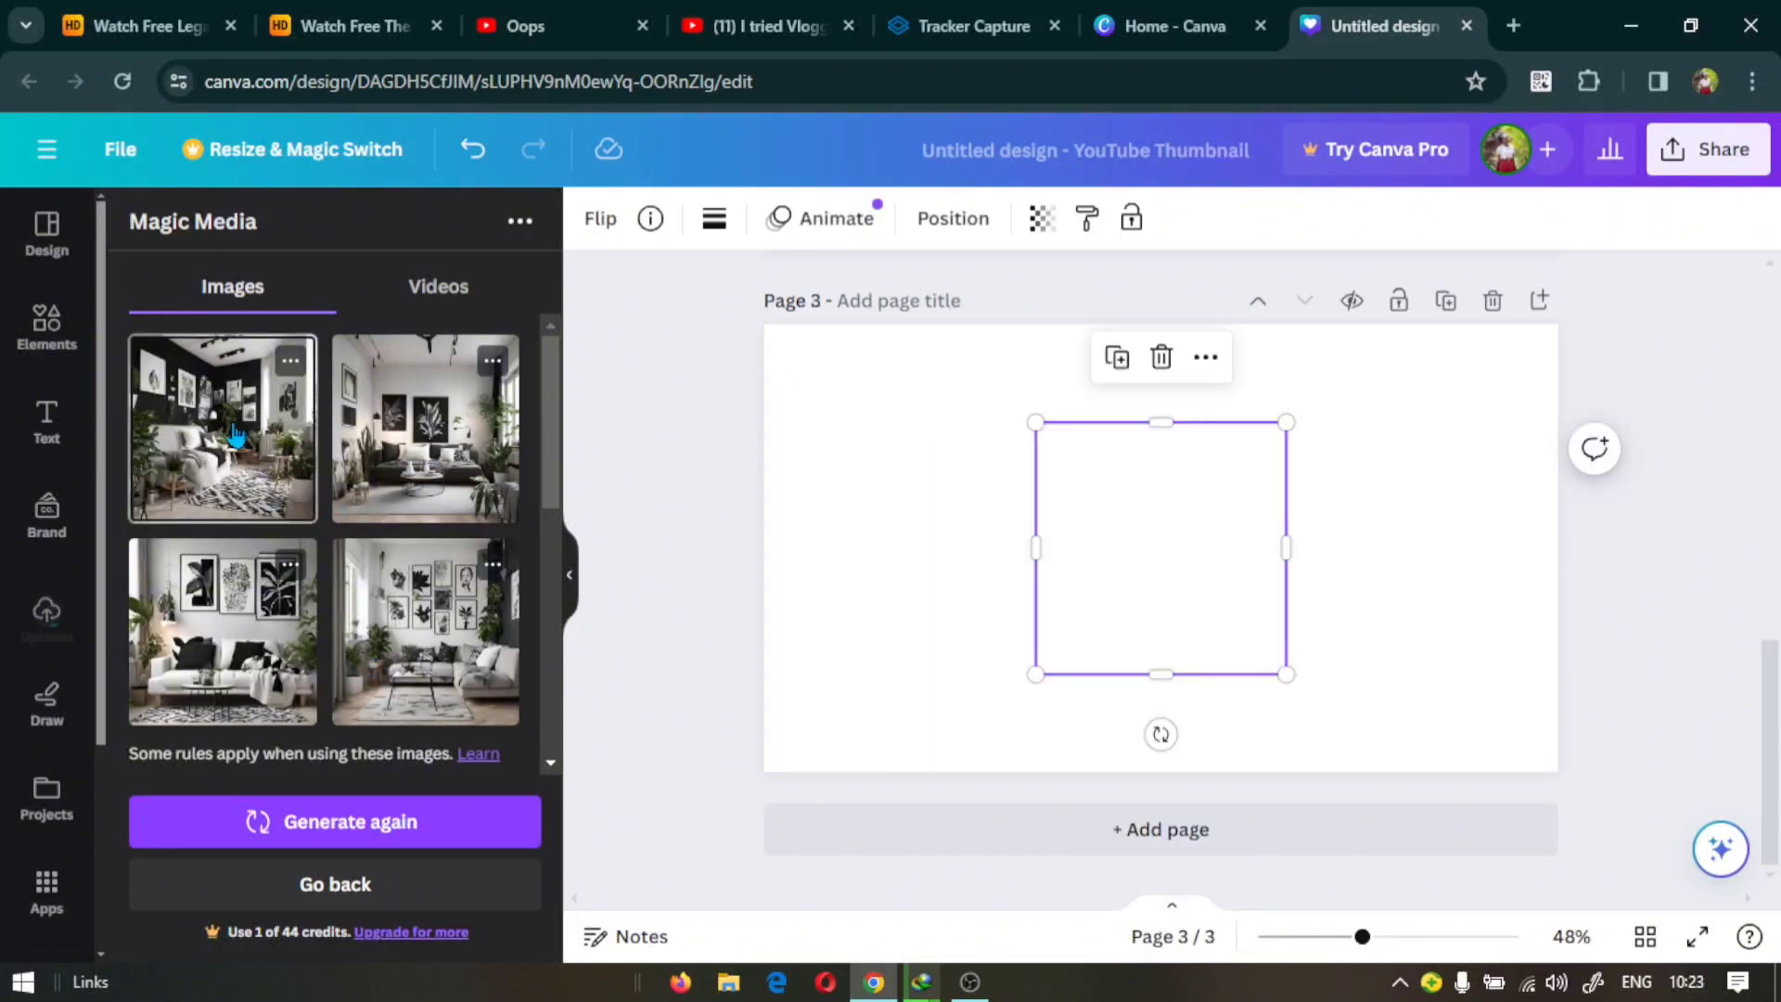
{"action": "right_click", "coordinate": [1174, 533]}
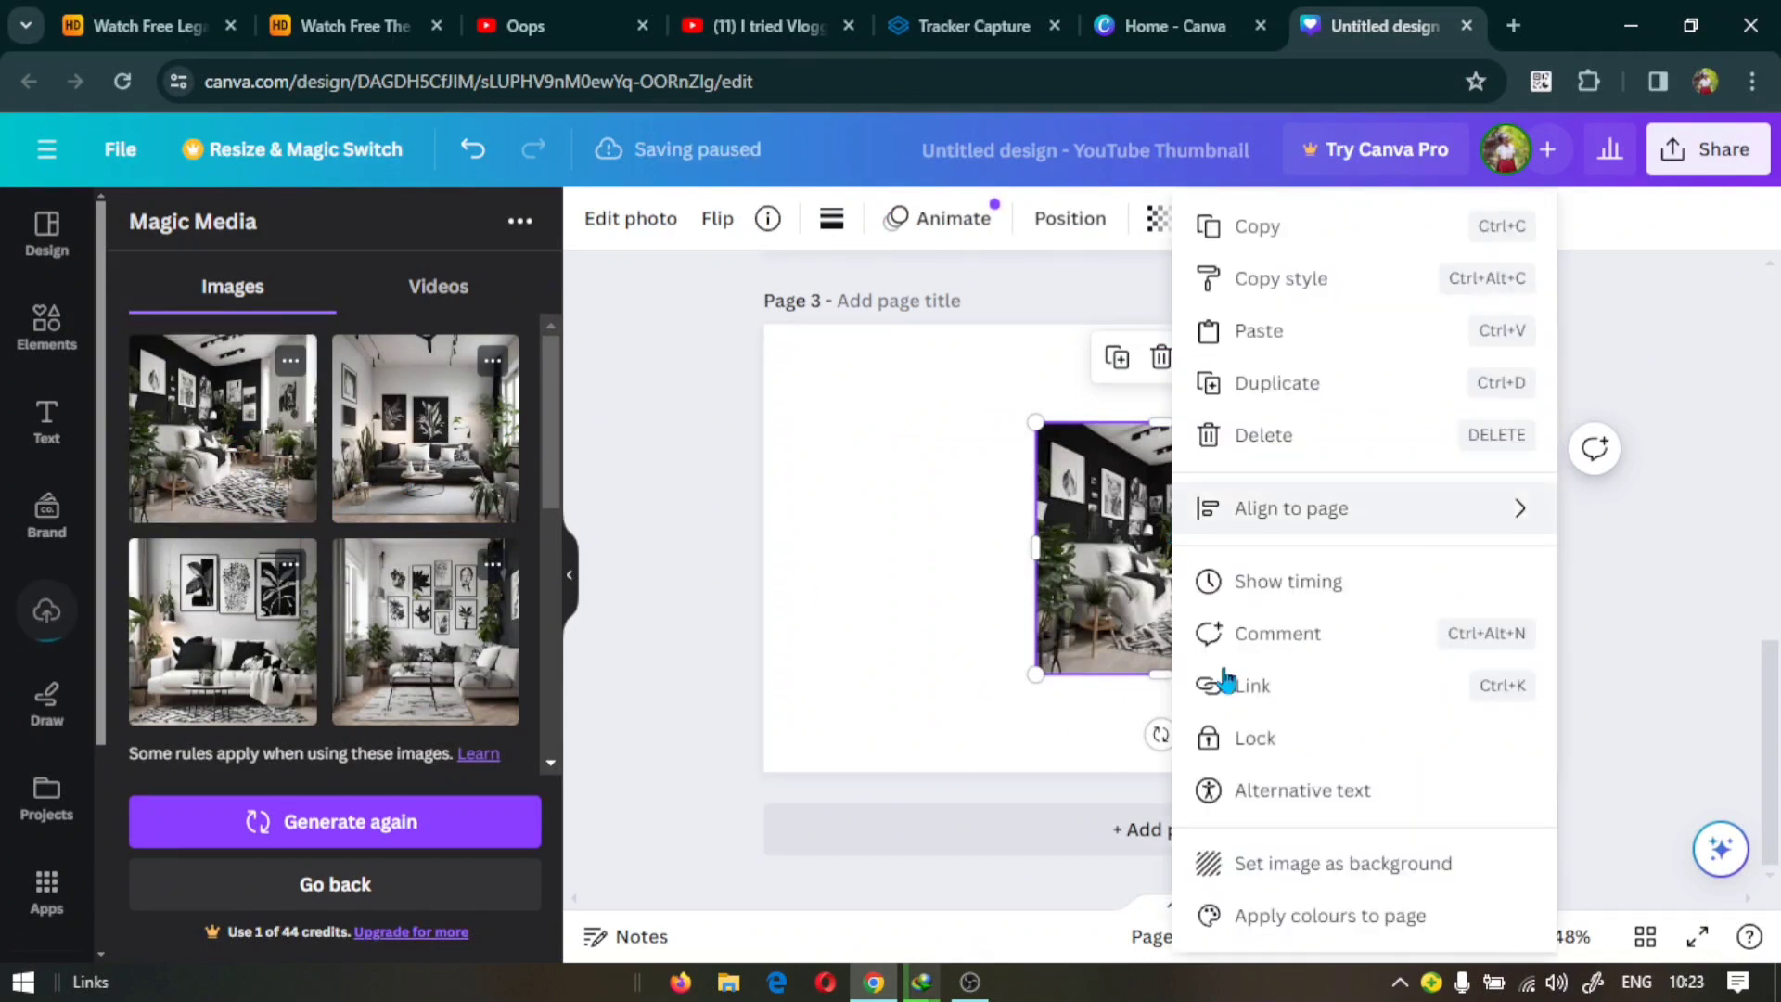
{"action": "left_click", "coordinate": [1262, 866]}
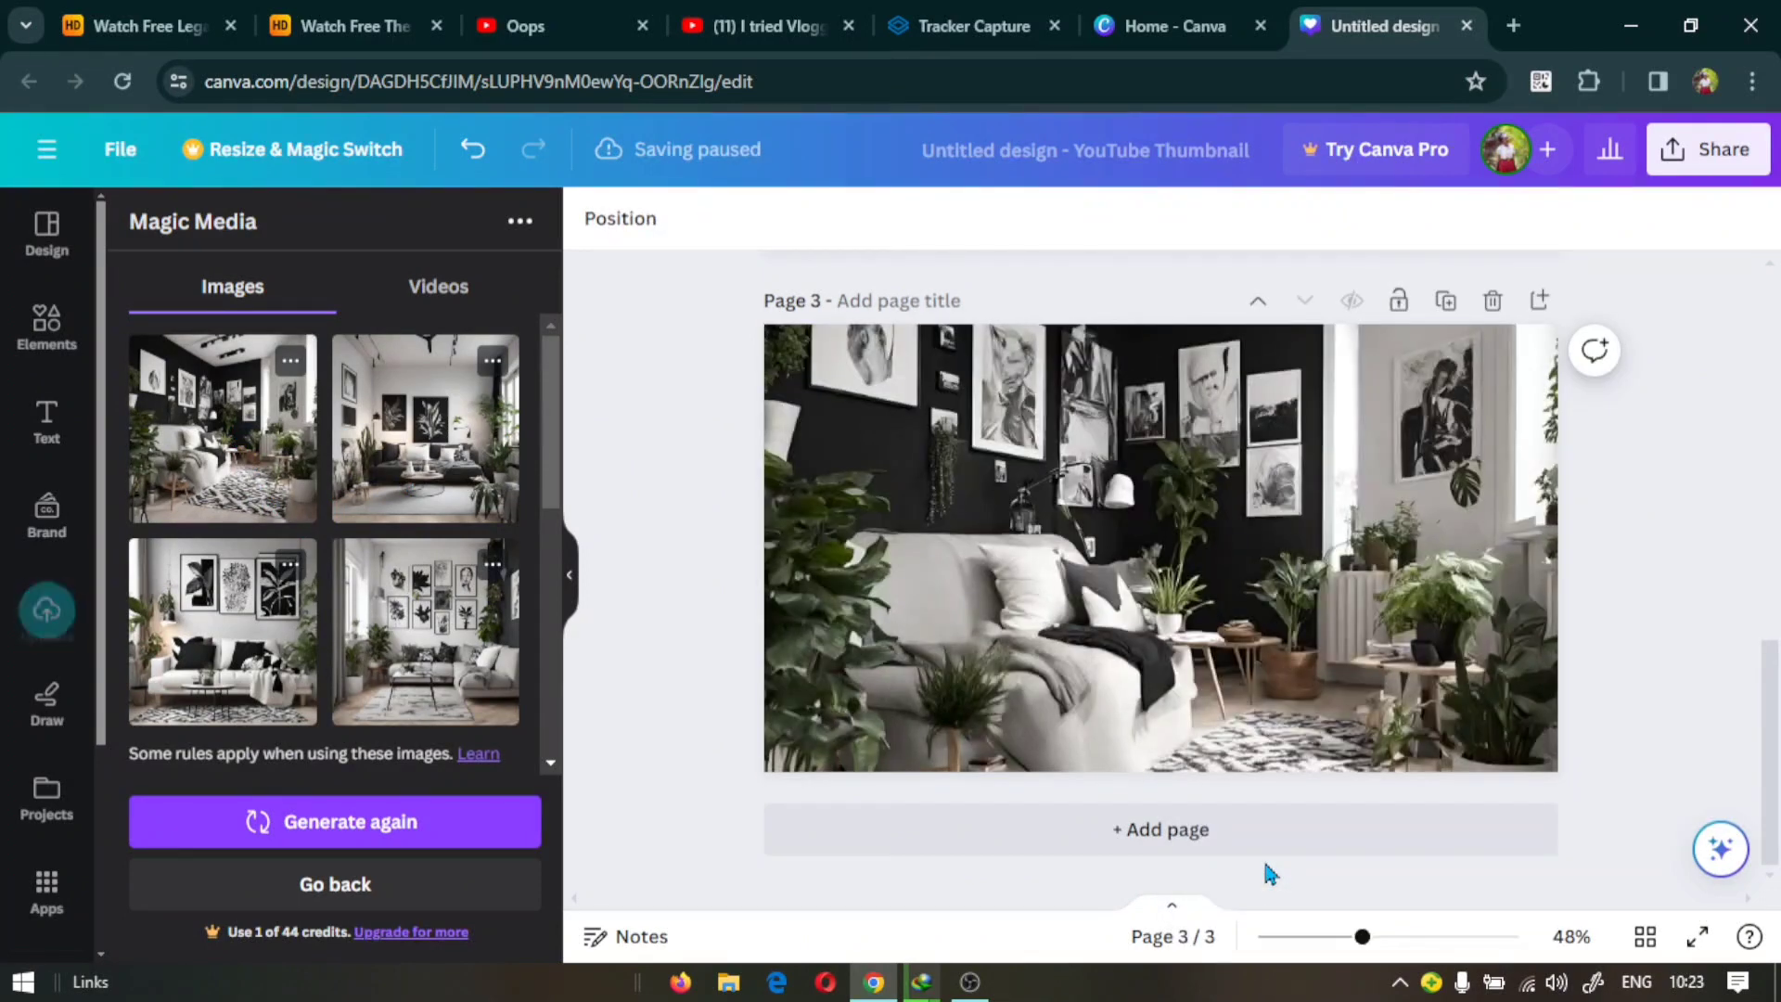
- Replace "black and white theme" at the end of the image prompt with "working space" and generate new images
{"action": "scroll", "coordinate": [498, 522], "scroll_direction": "down", "scroll_amount": 4}
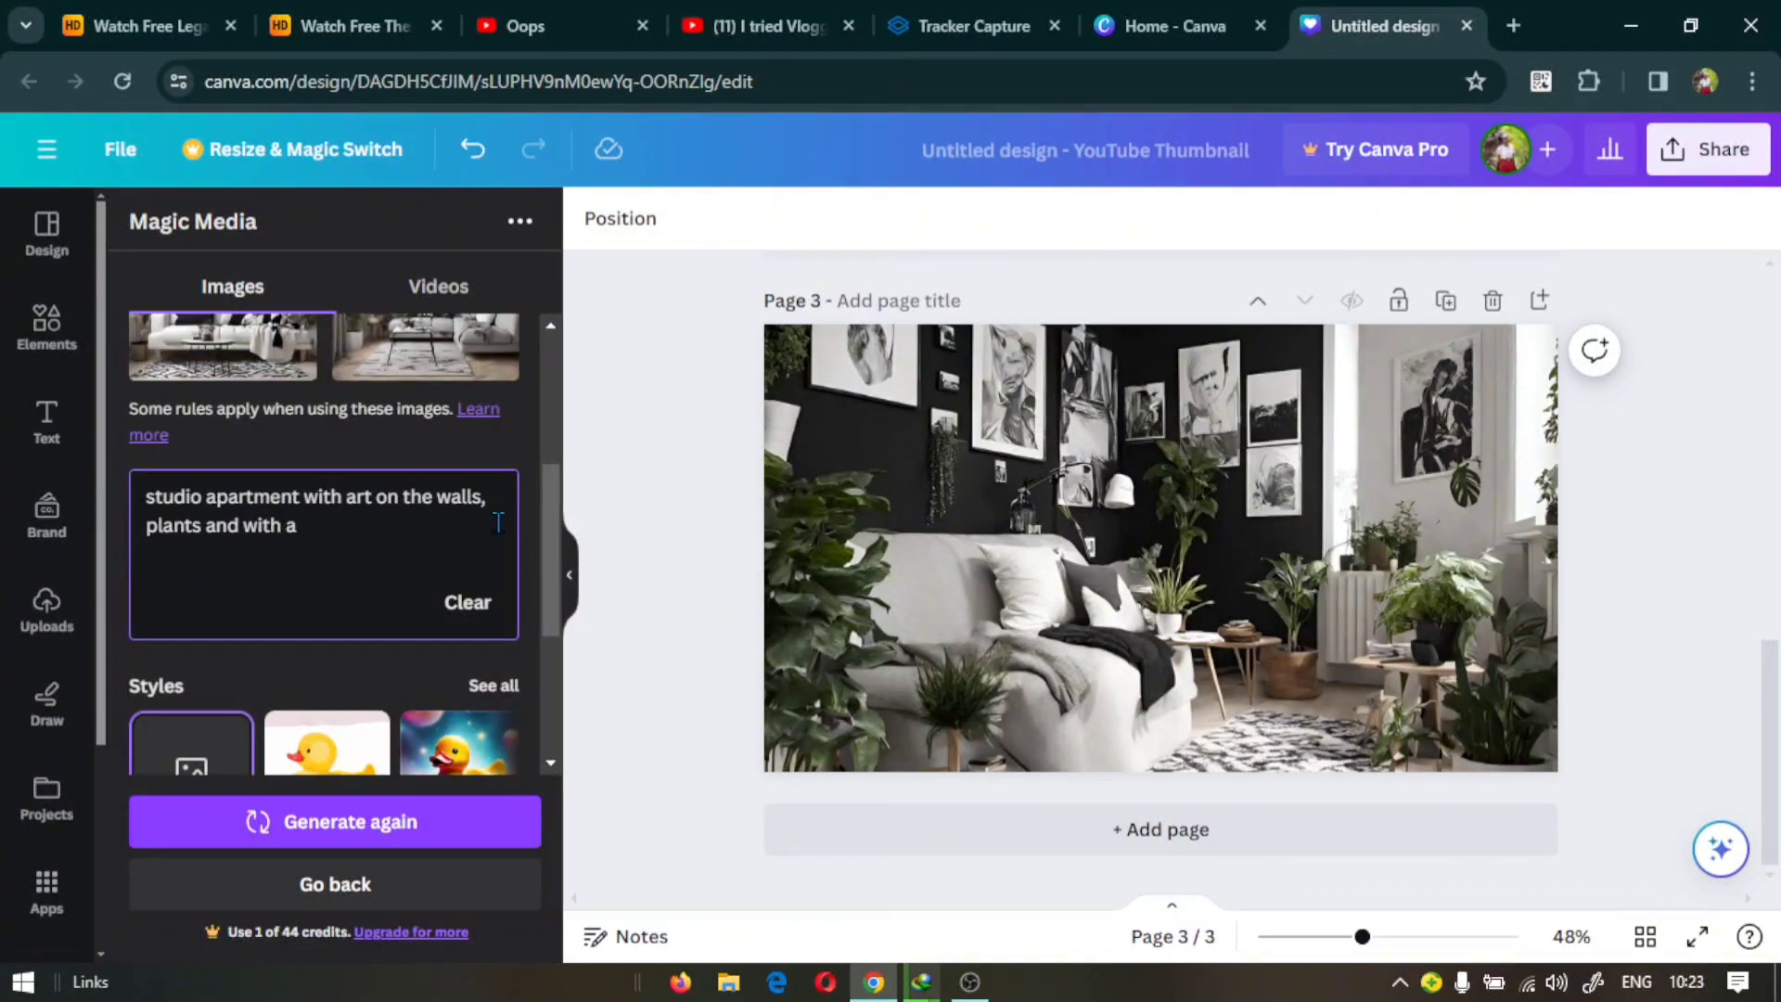
{"action": "type", "text": "working"}
{"action": "type", "text": "pace"}
{"action": "left_click", "coordinate": [406, 816]}
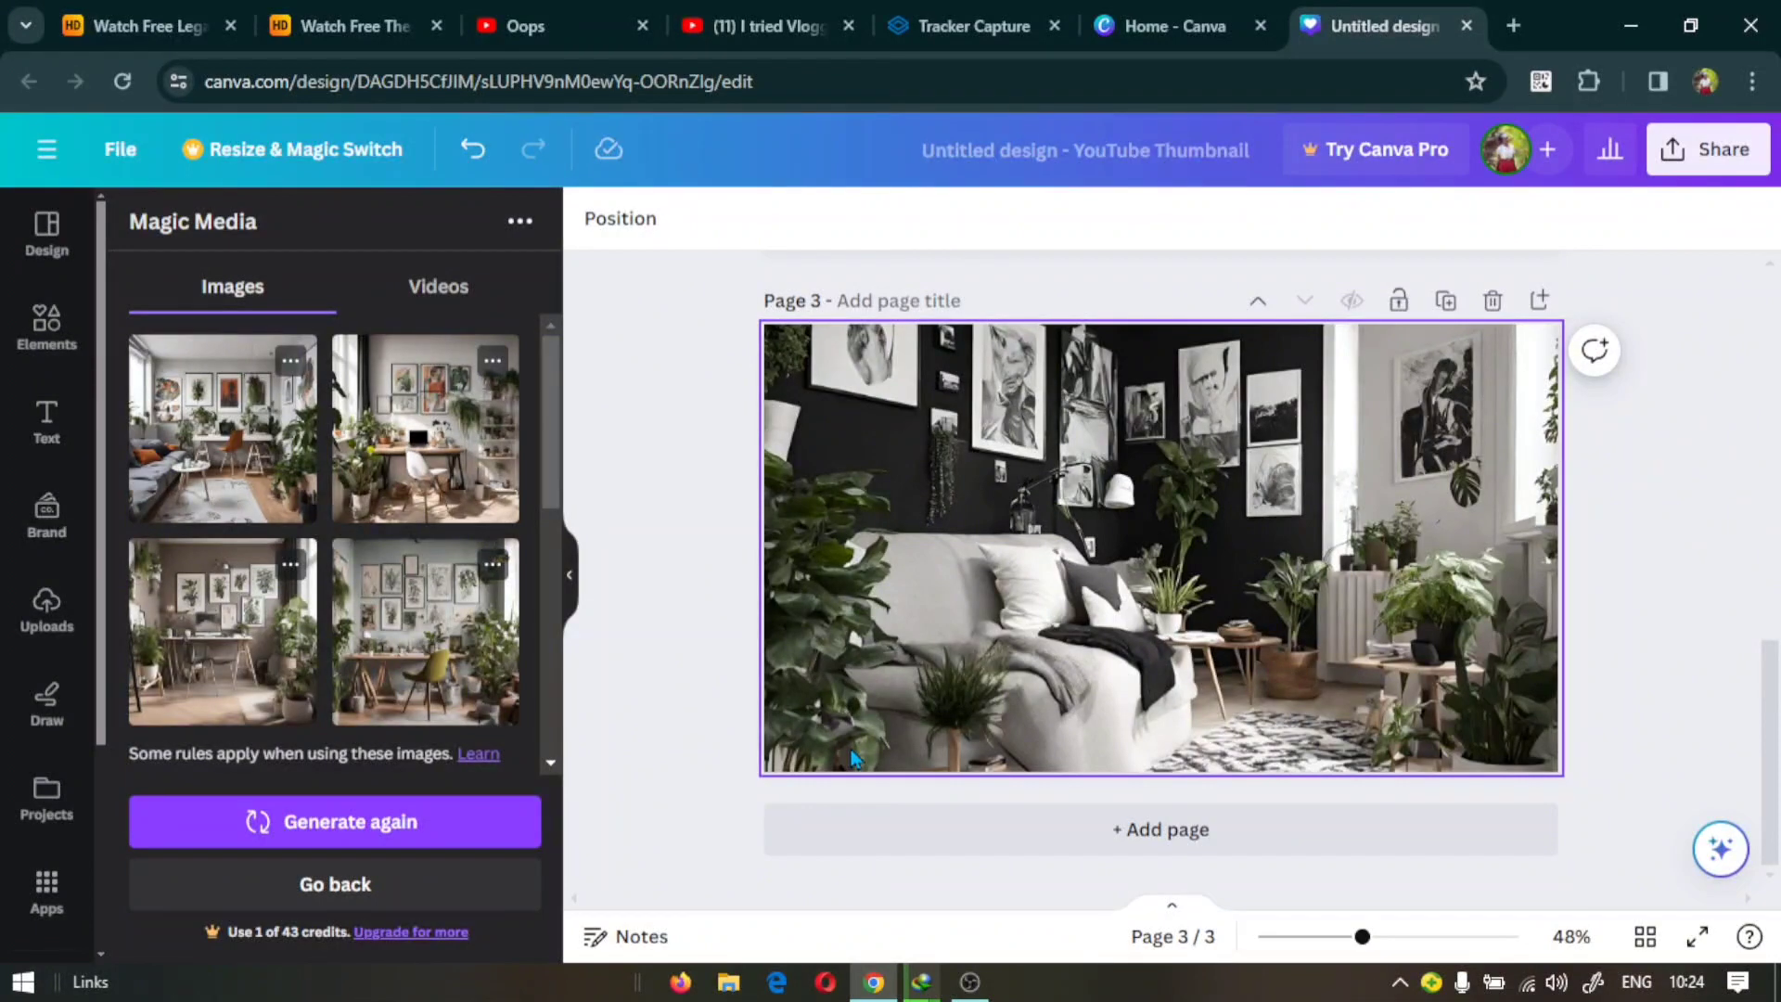
- Add a fourth page and set the generated workspace image with the white chair and wooden desk as its background
{"action": "left_click", "coordinate": [1082, 842]}
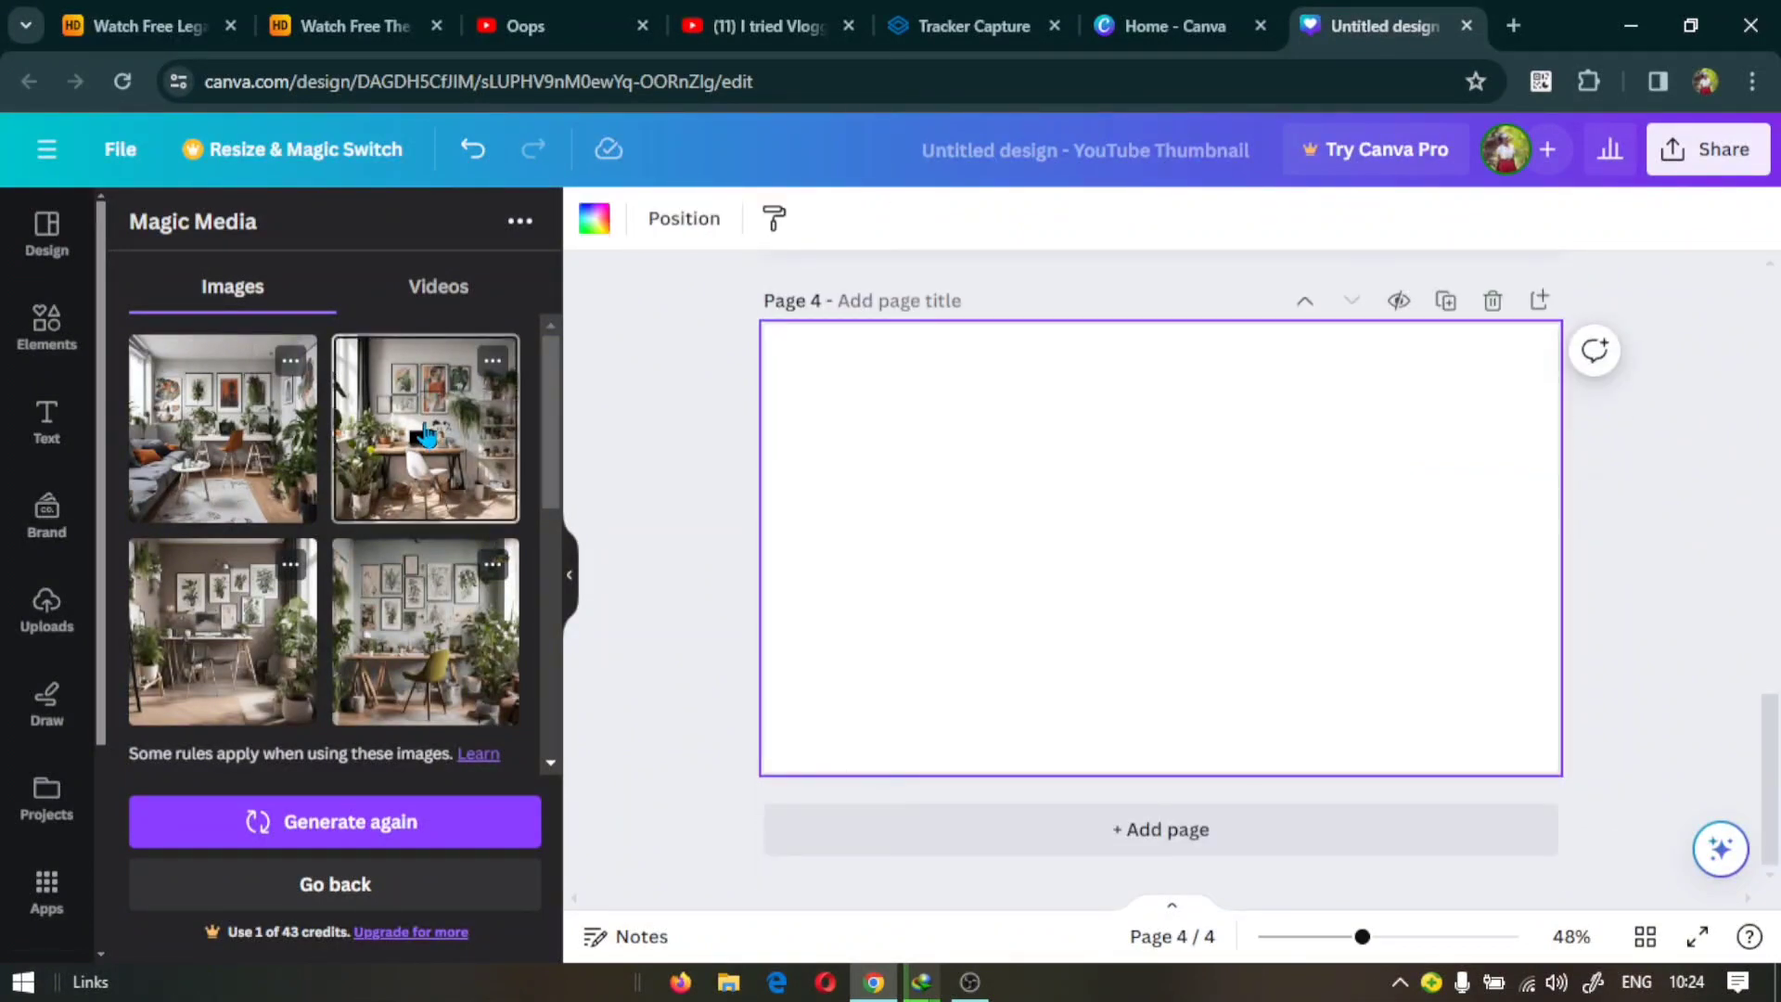
{"action": "left_click", "coordinate": [426, 435]}
{"action": "right_click", "coordinate": [1141, 649]}
{"action": "left_click", "coordinate": [1232, 861]}
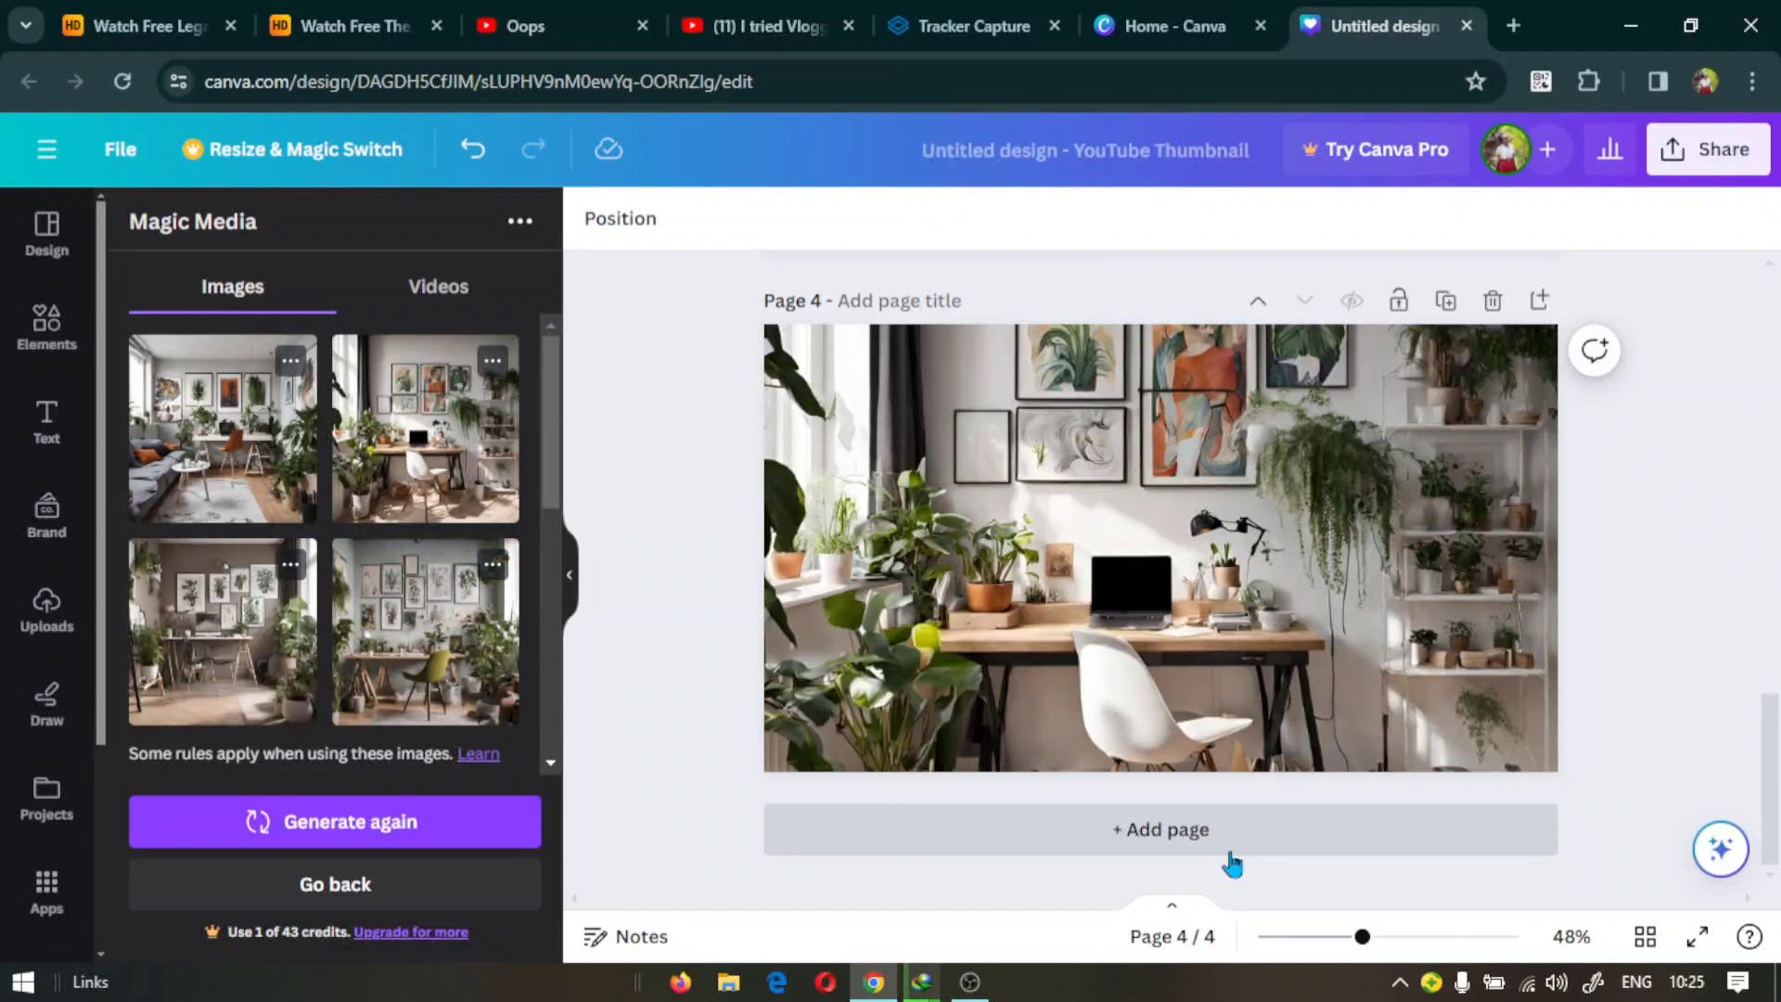
- Add a fifth page and set the generated workspace image with the grey sofa and orange chair as its background
{"action": "left_click", "coordinate": [1209, 843]}
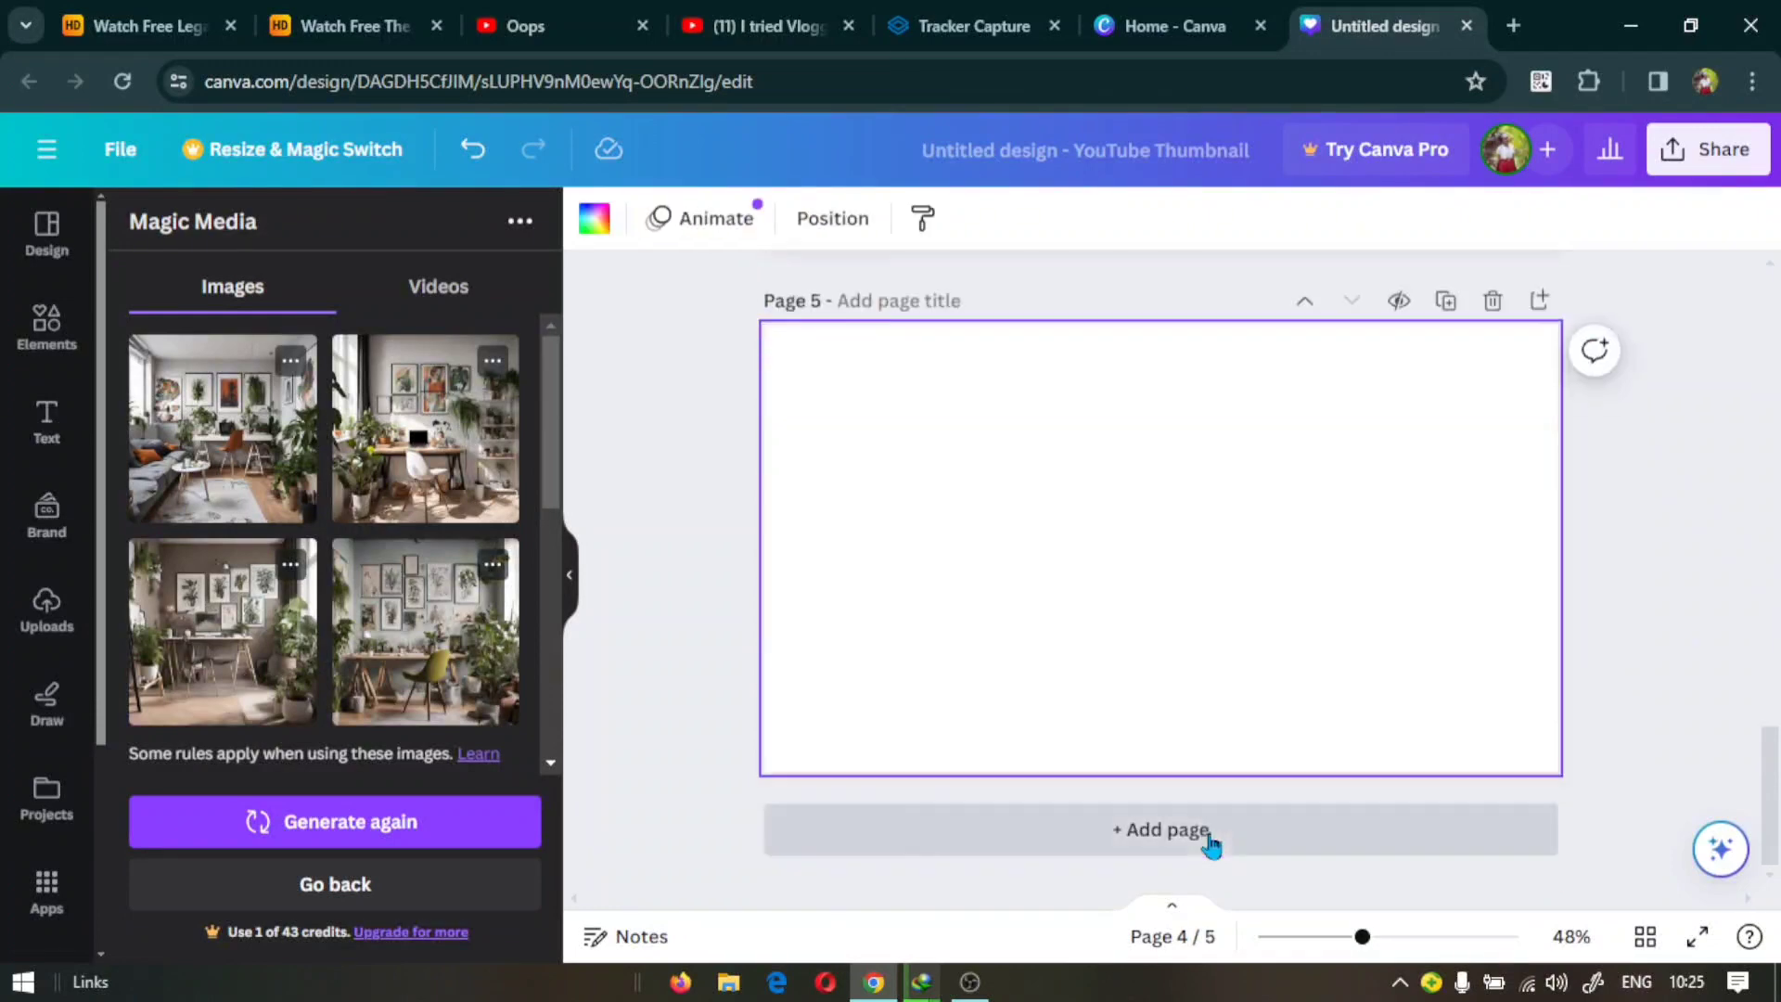
{"action": "left_click", "coordinate": [227, 420]}
{"action": "right_click", "coordinate": [1065, 555]}
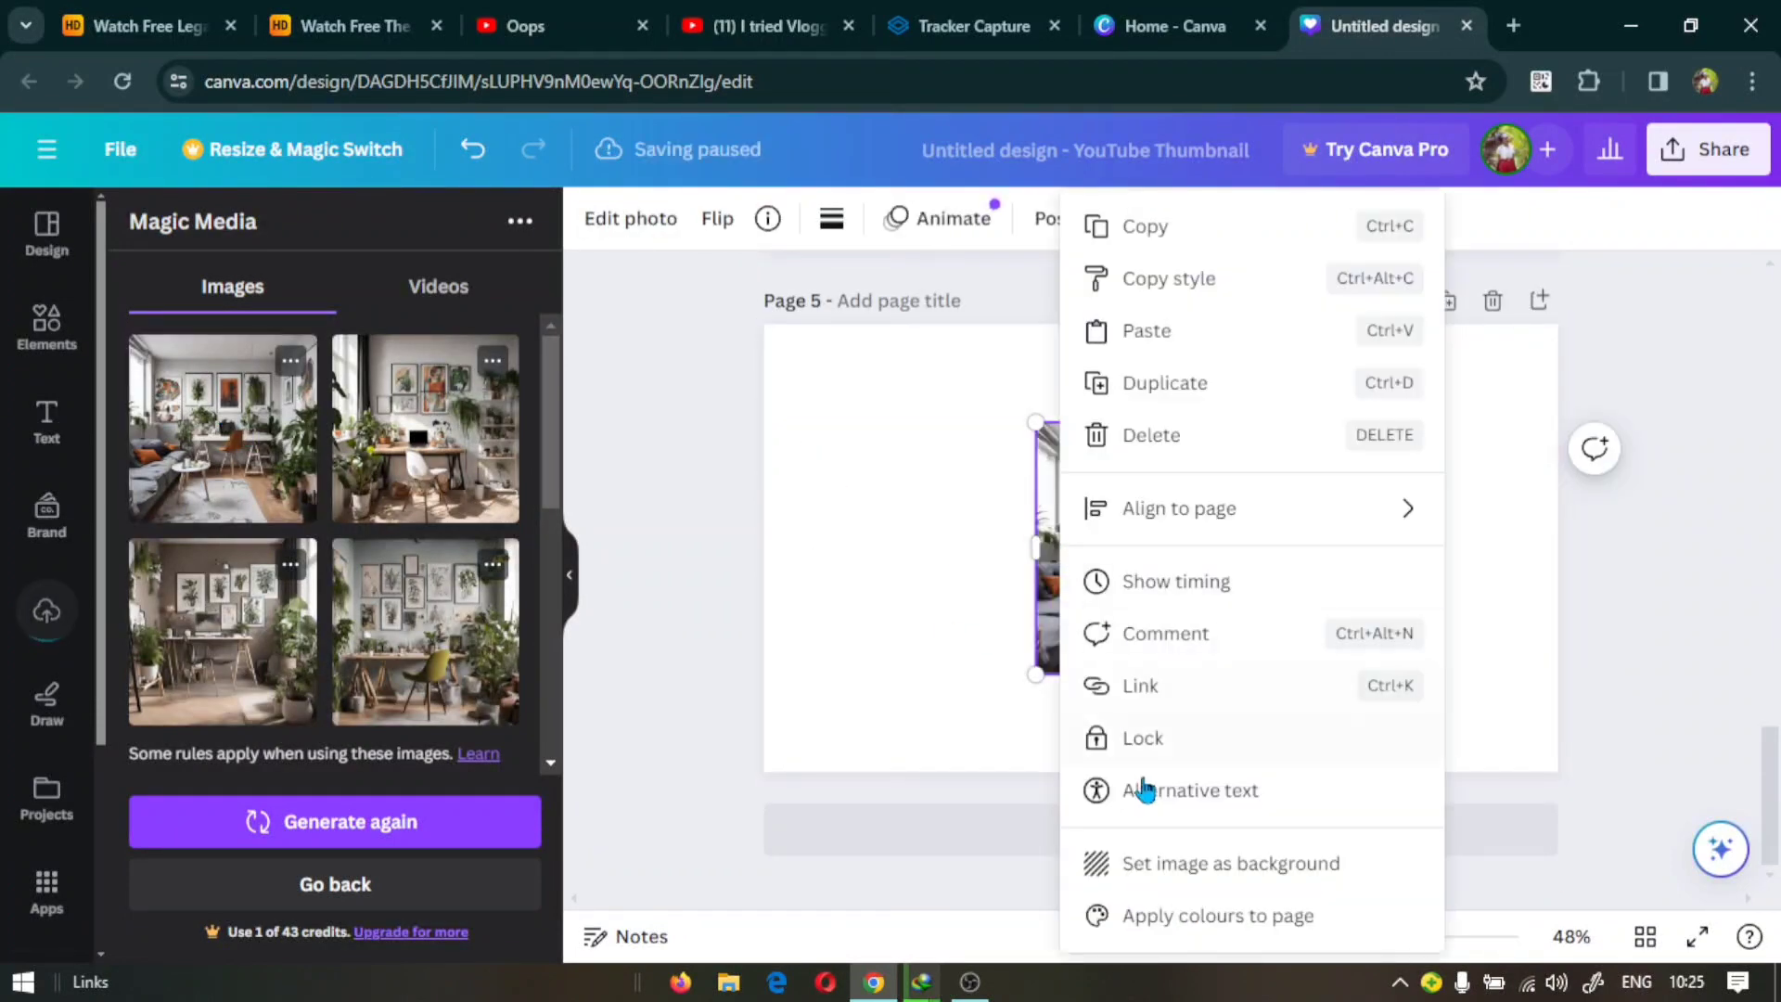
{"action": "left_click", "coordinate": [1162, 863]}
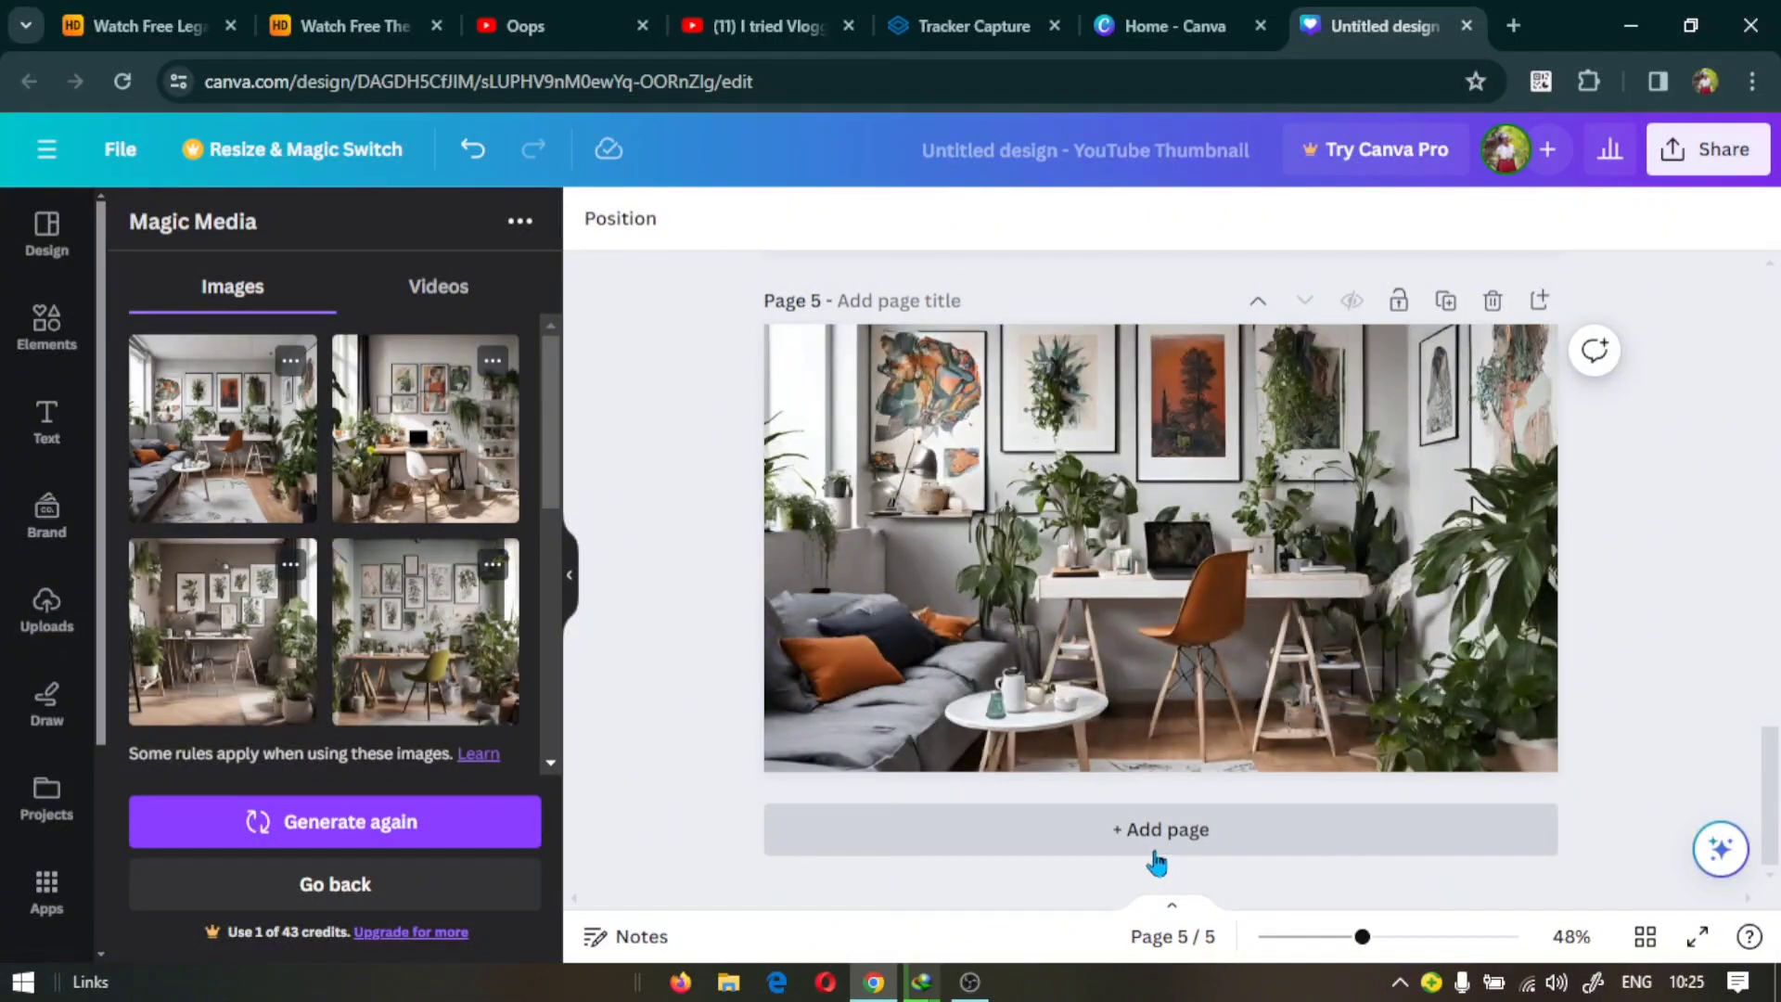
- Add a sixth page and set the generated workspace image with the green chair as its background
{"action": "left_click", "coordinate": [1152, 842]}
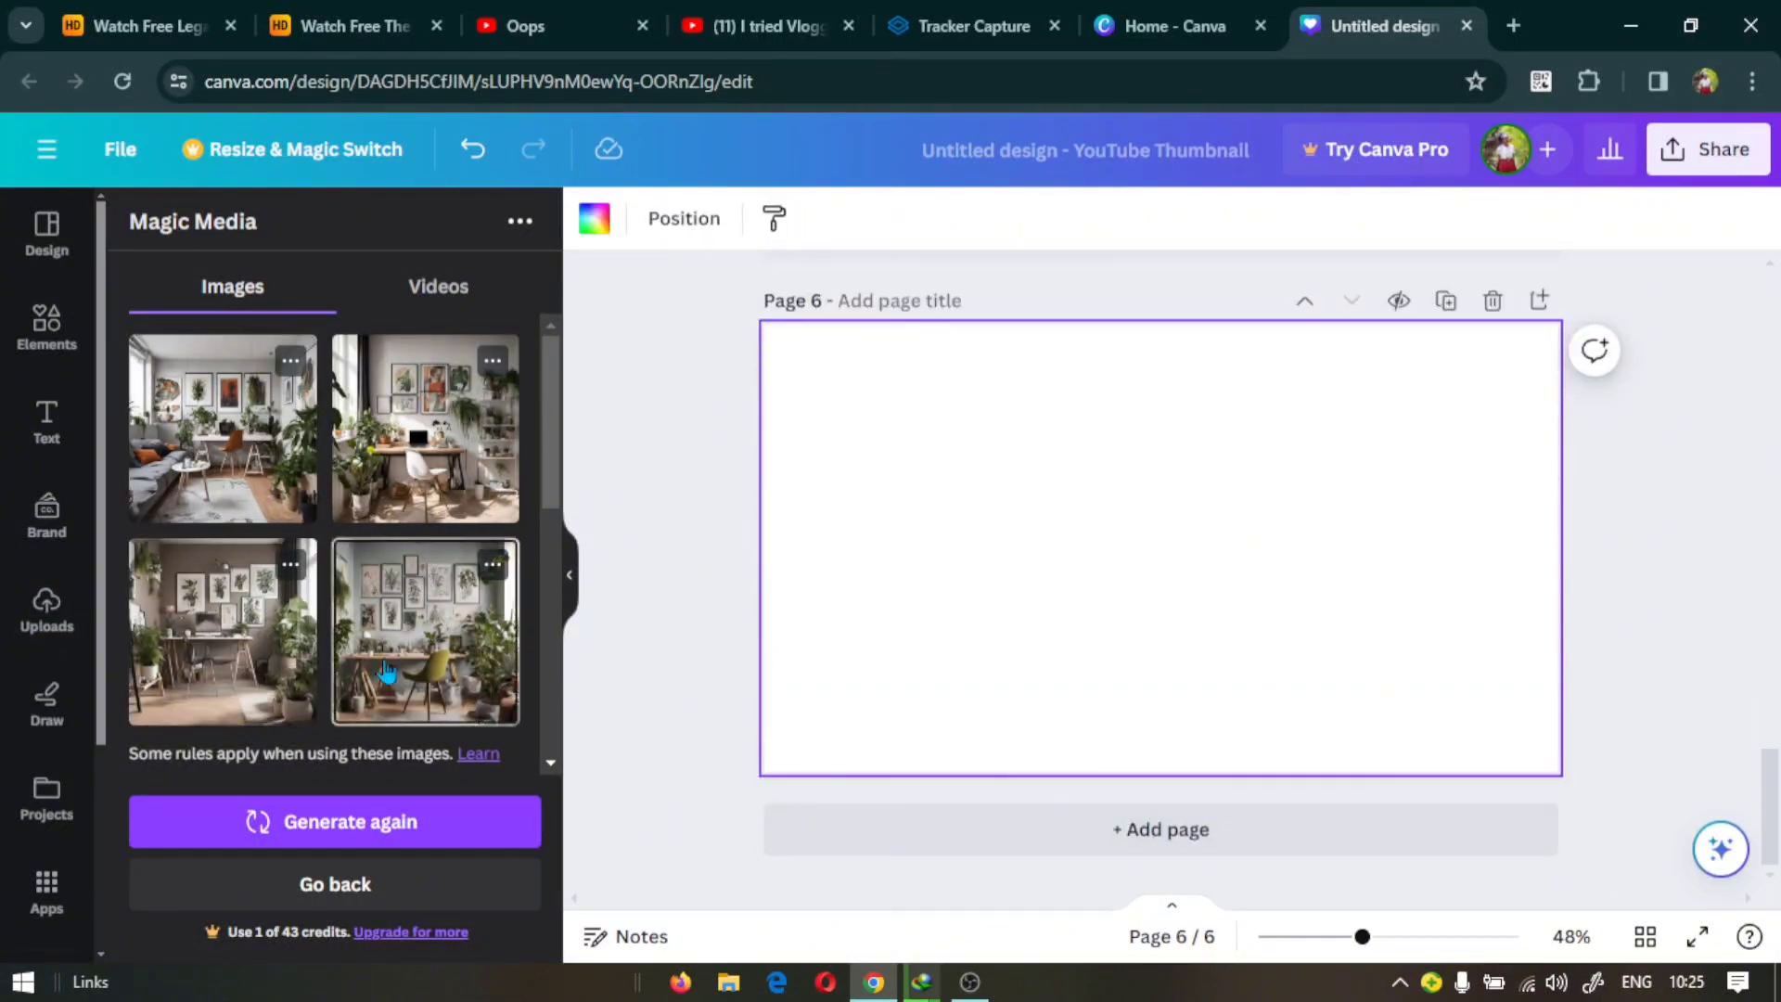
{"action": "left_click", "coordinate": [387, 670]}
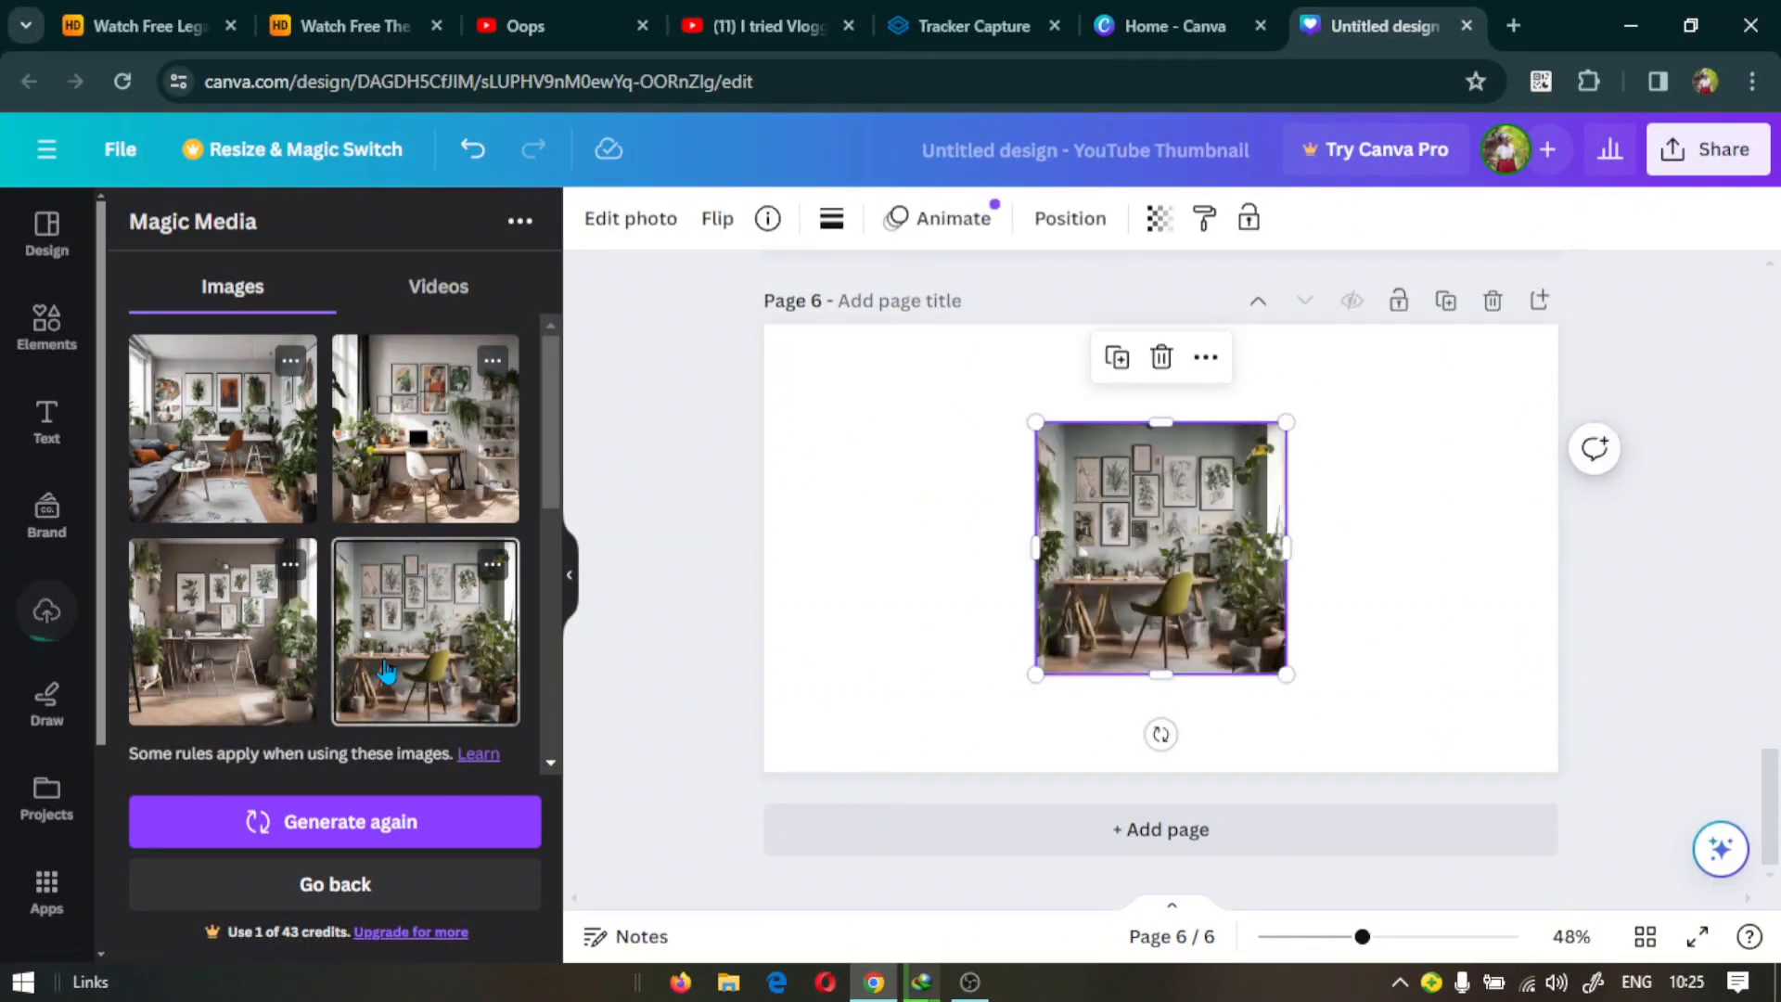
{"action": "right_click", "coordinate": [1104, 583]}
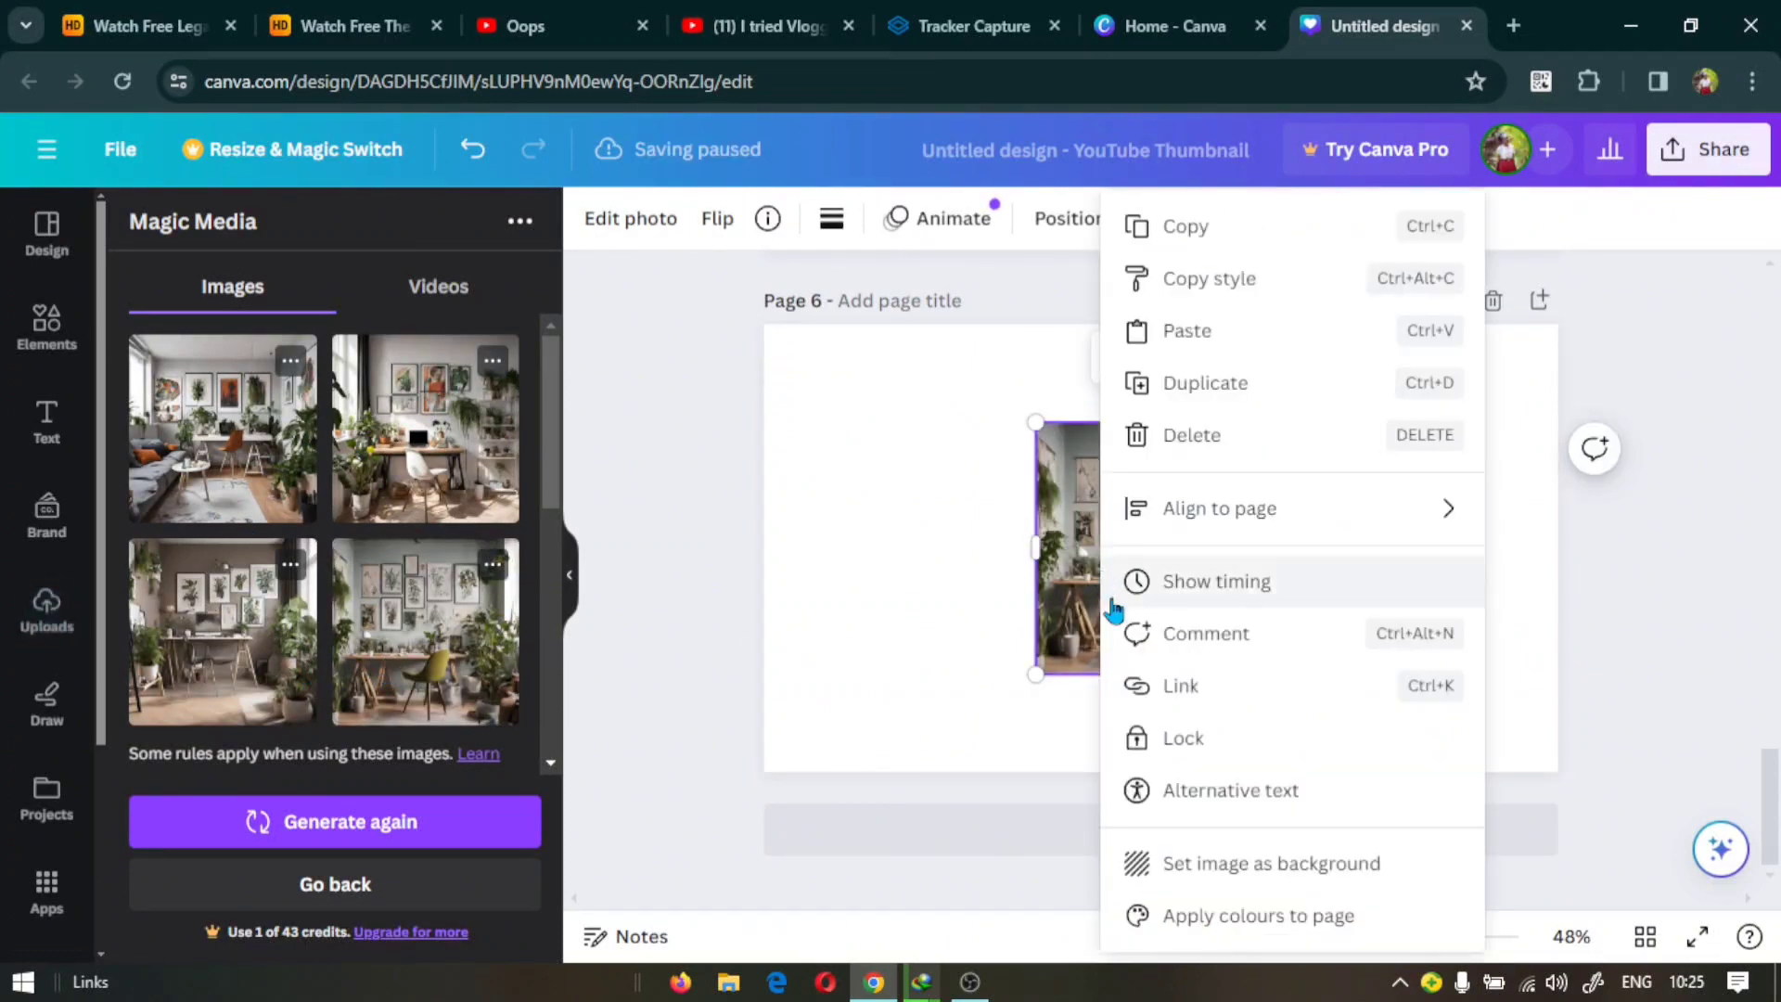
{"action": "left_click", "coordinate": [1136, 859]}
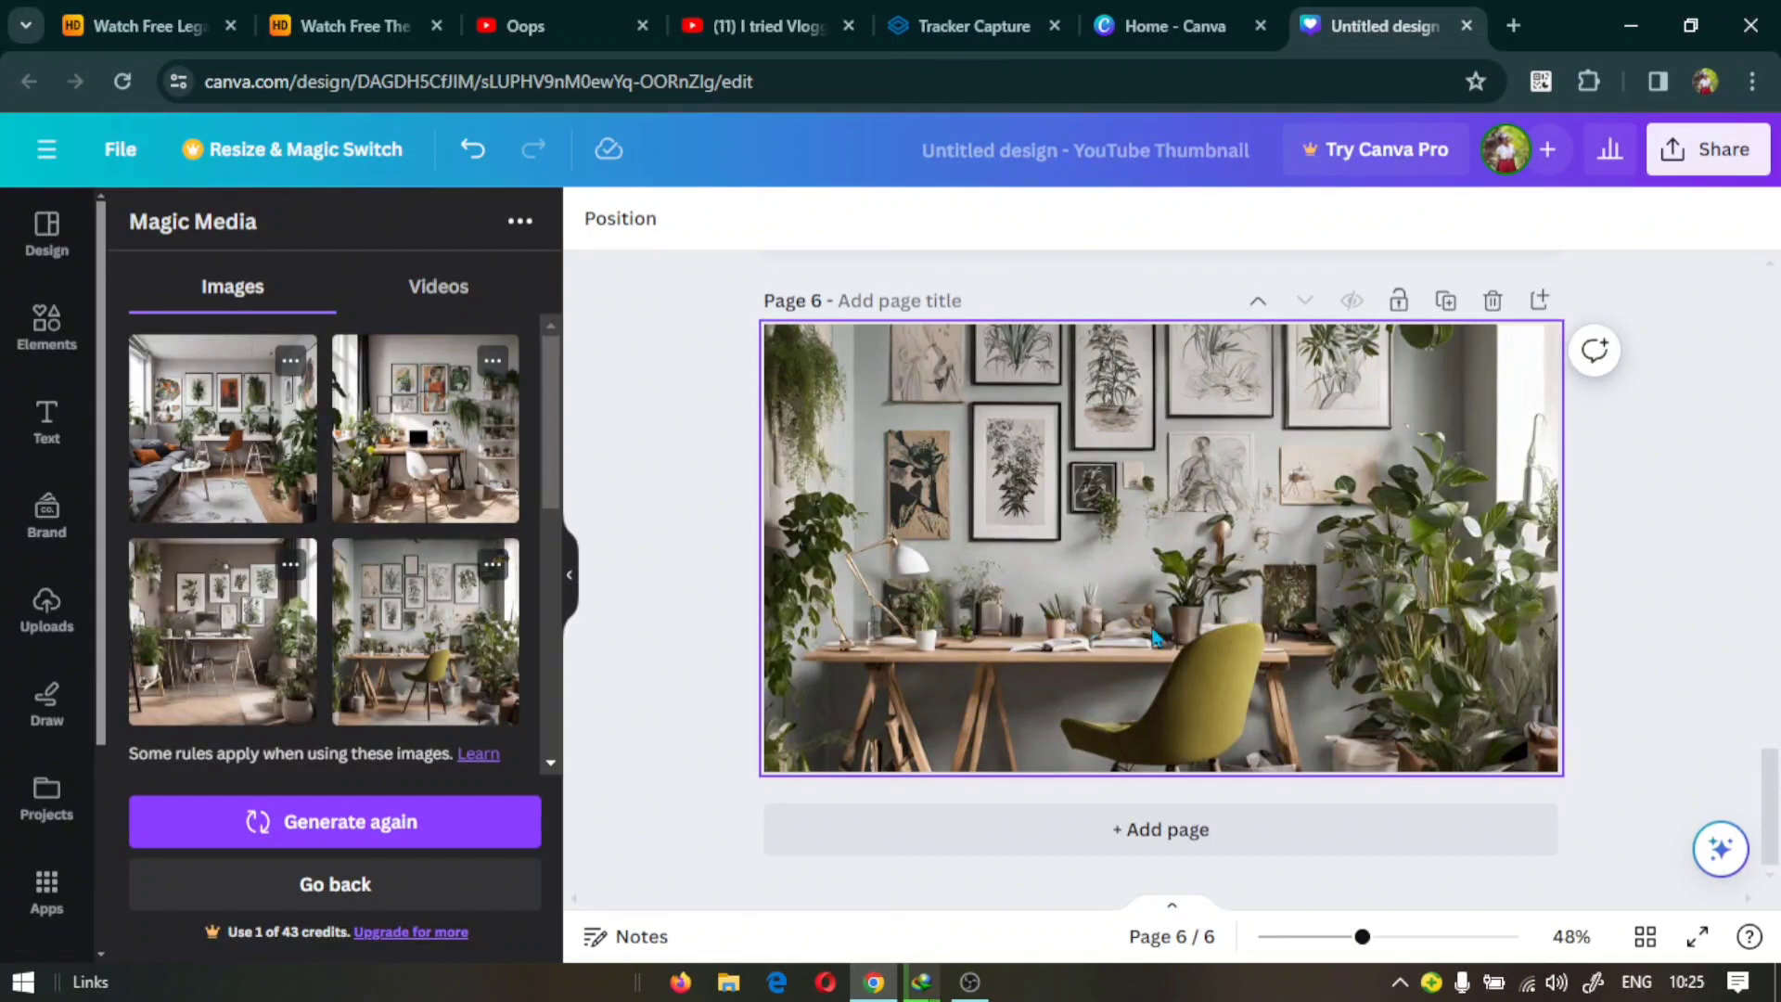
- Open the download settings for the design
{"action": "left_click", "coordinate": [1673, 165]}
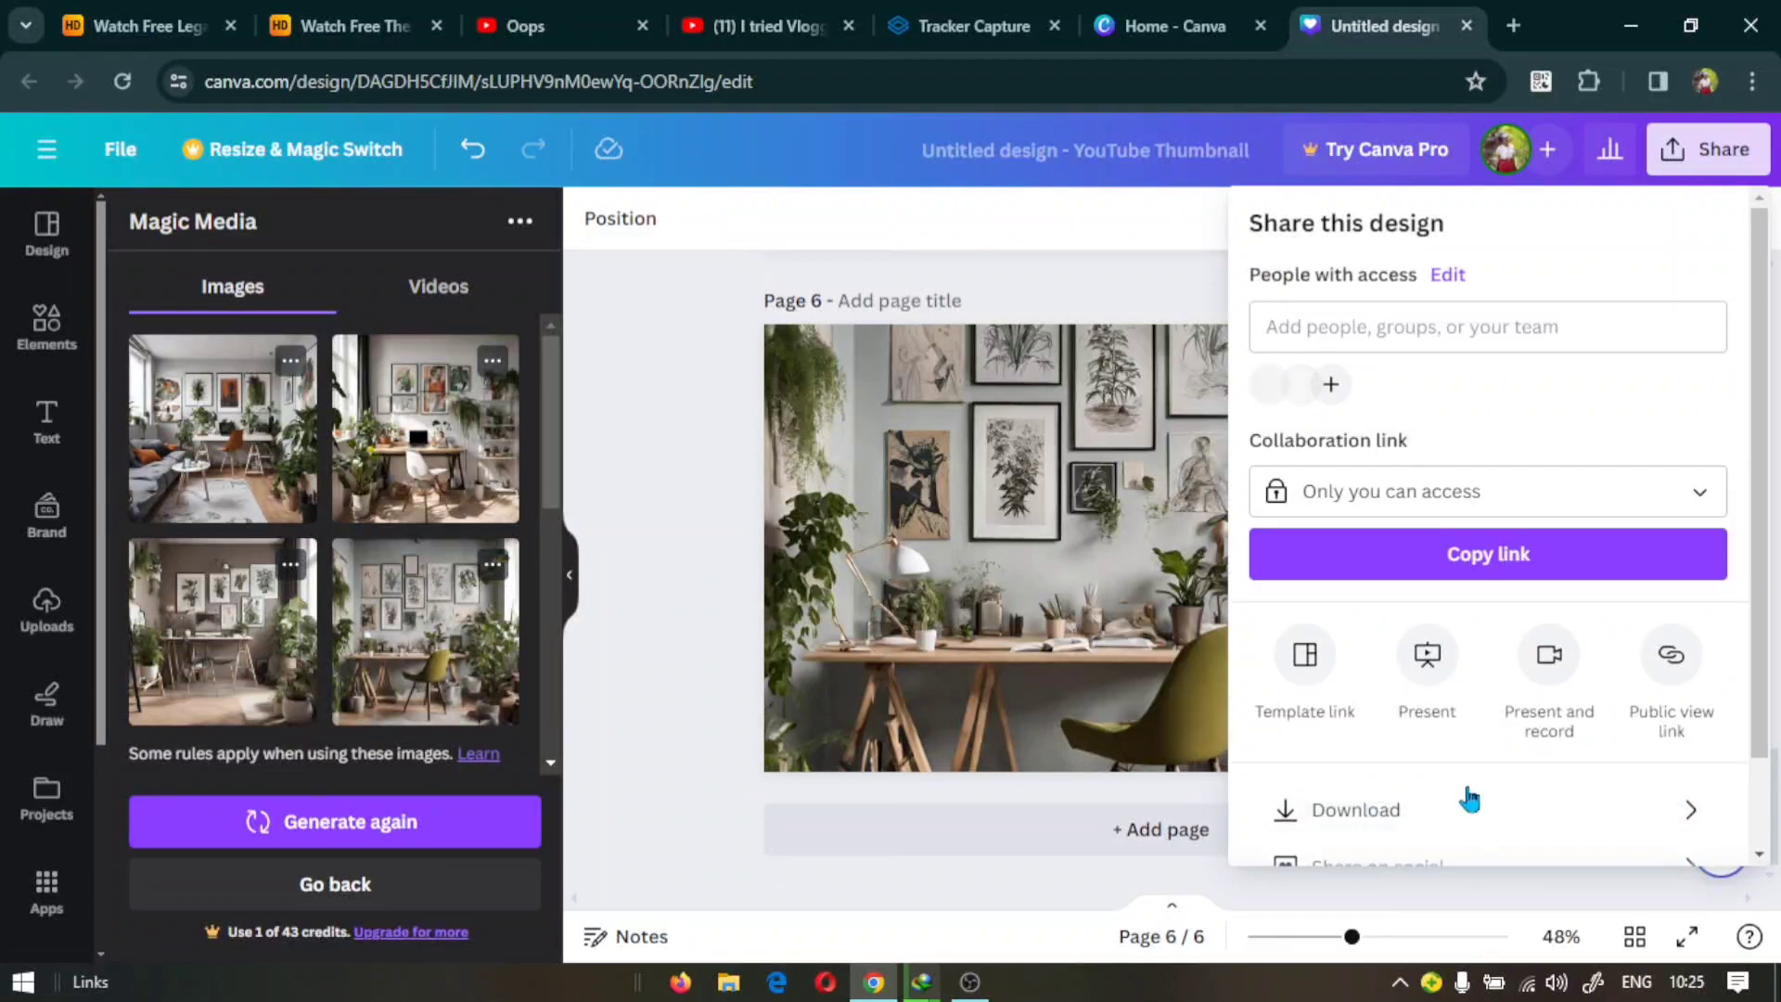
{"action": "scroll", "coordinate": [1413, 833], "scroll_direction": "down", "scroll_amount": 1}
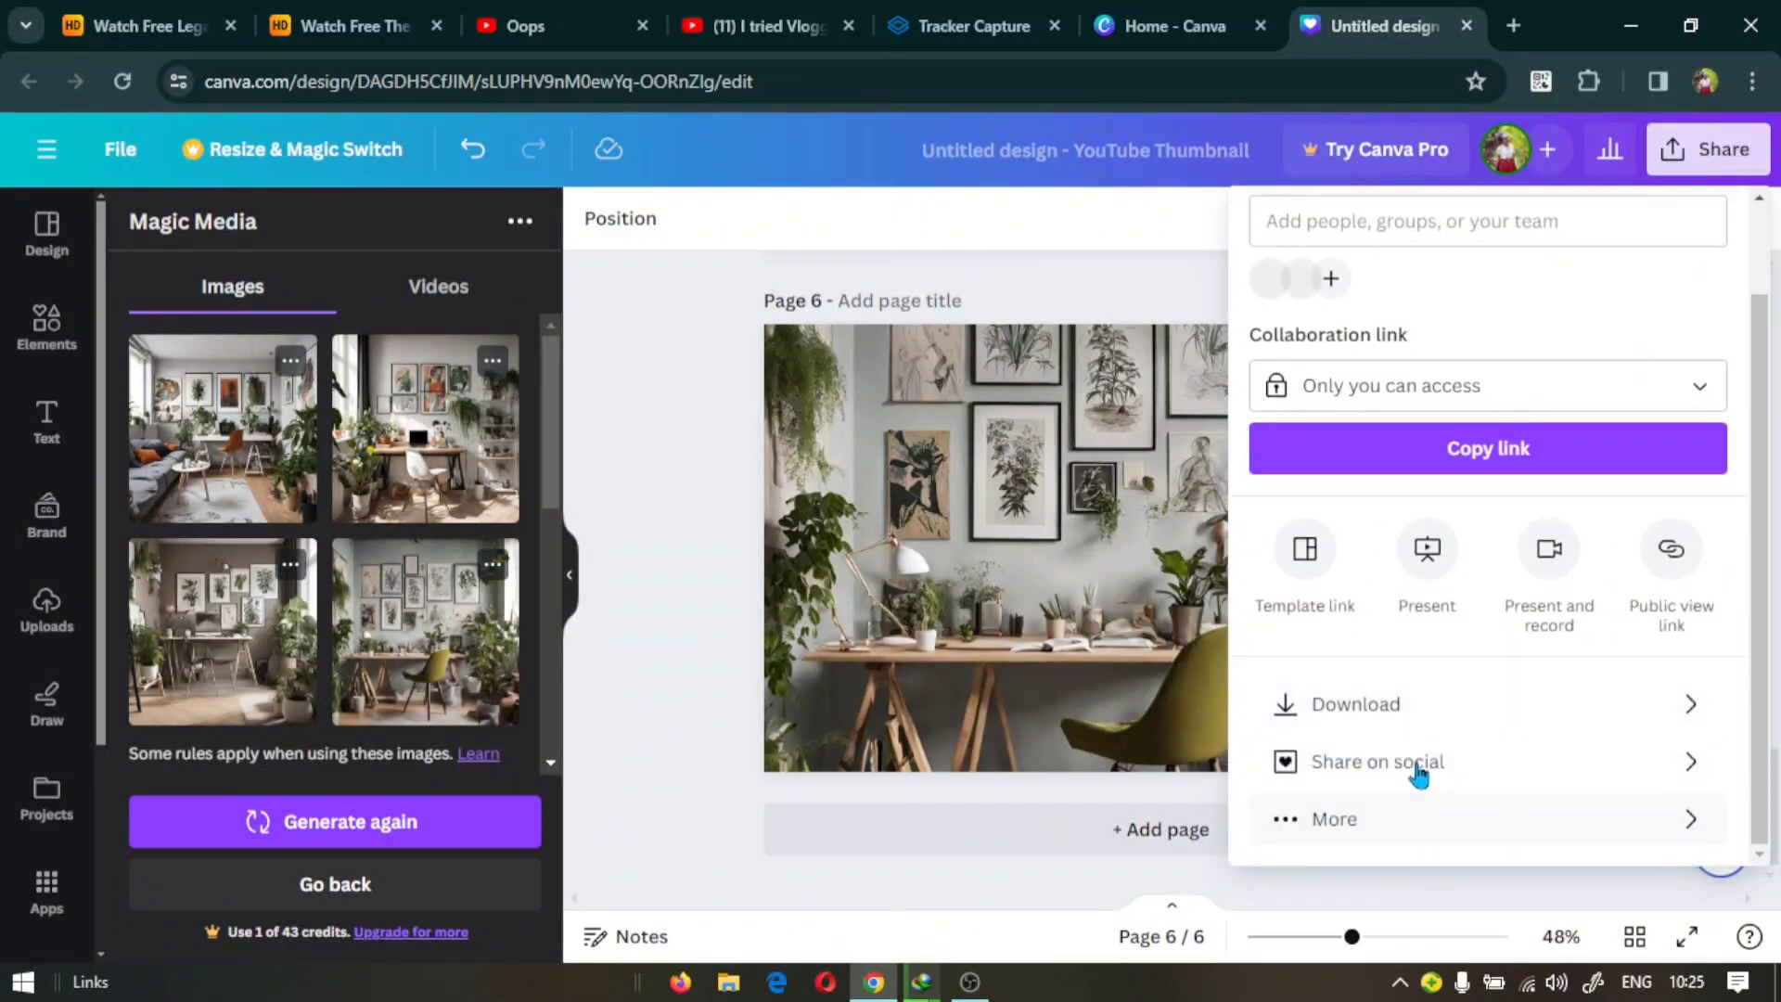
{"action": "left_click", "coordinate": [1683, 710]}
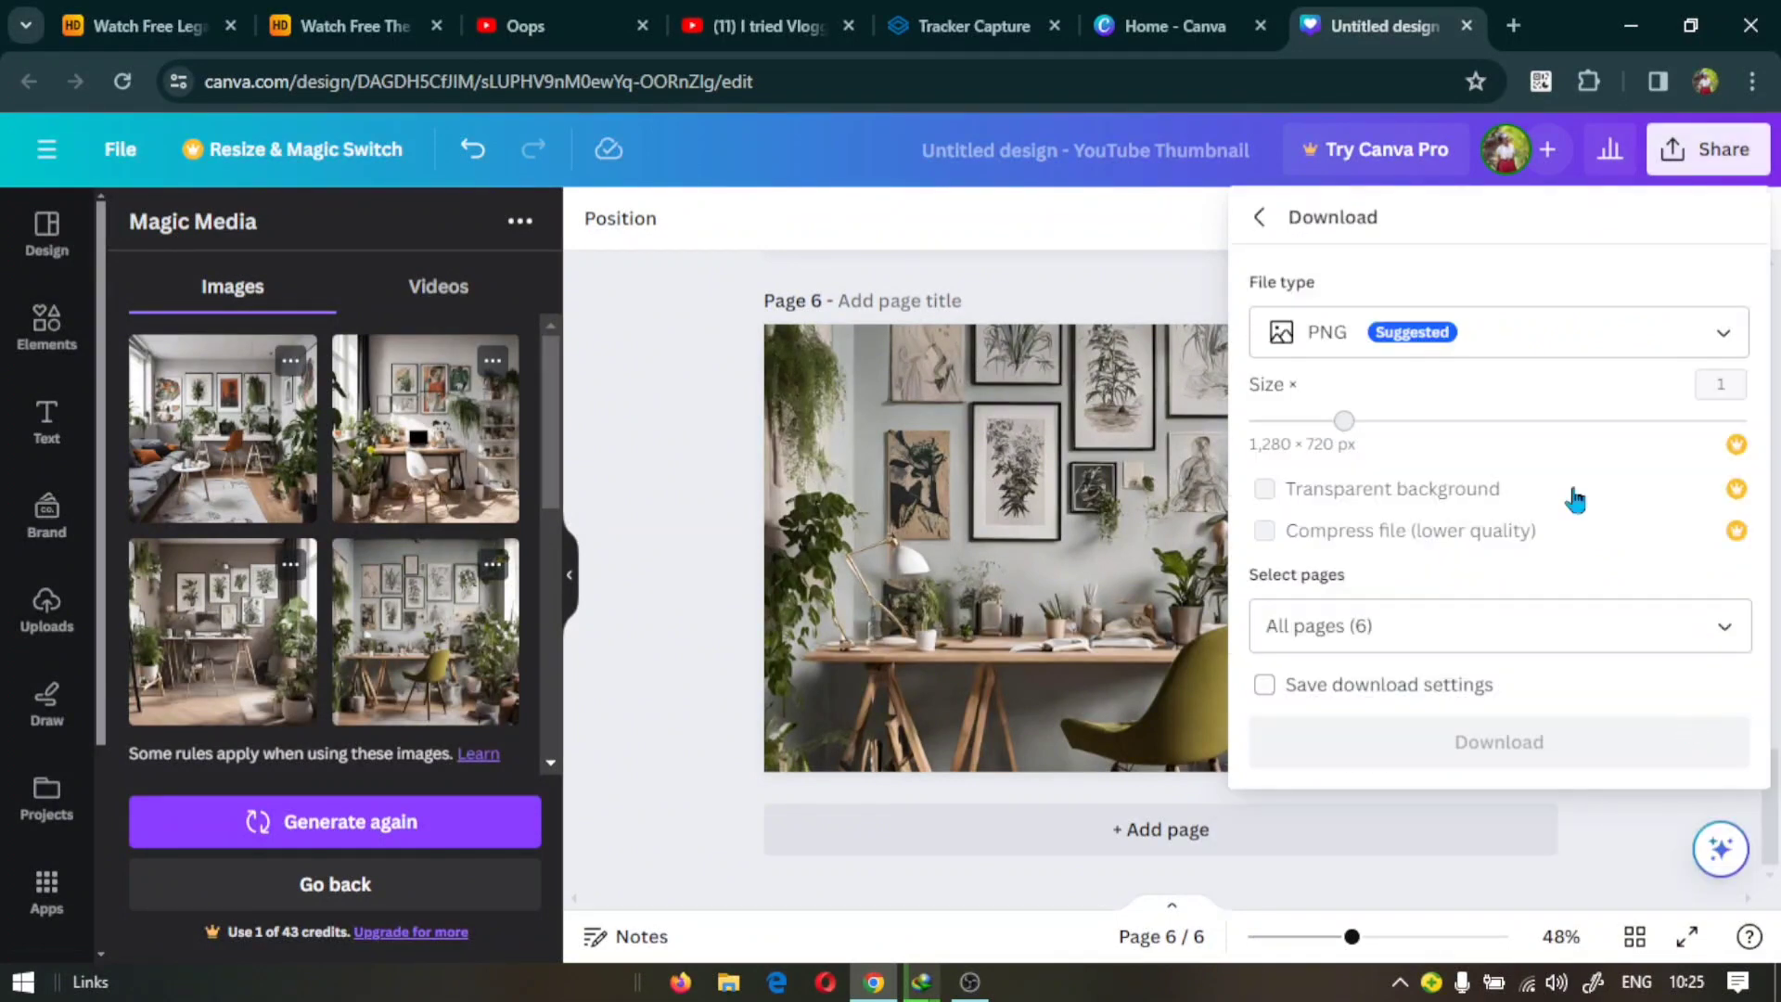